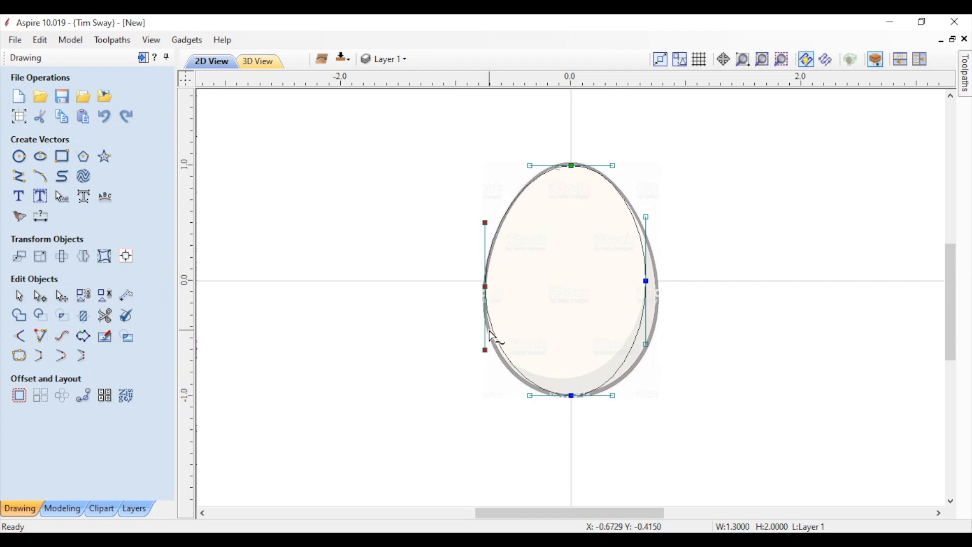
- Delete the egg reference image and scale the traced egg outline proportionally to a height of 3 inches
{"action": "left_click", "coordinate": [562, 267]}
{"action": "key", "text": "Delete"}
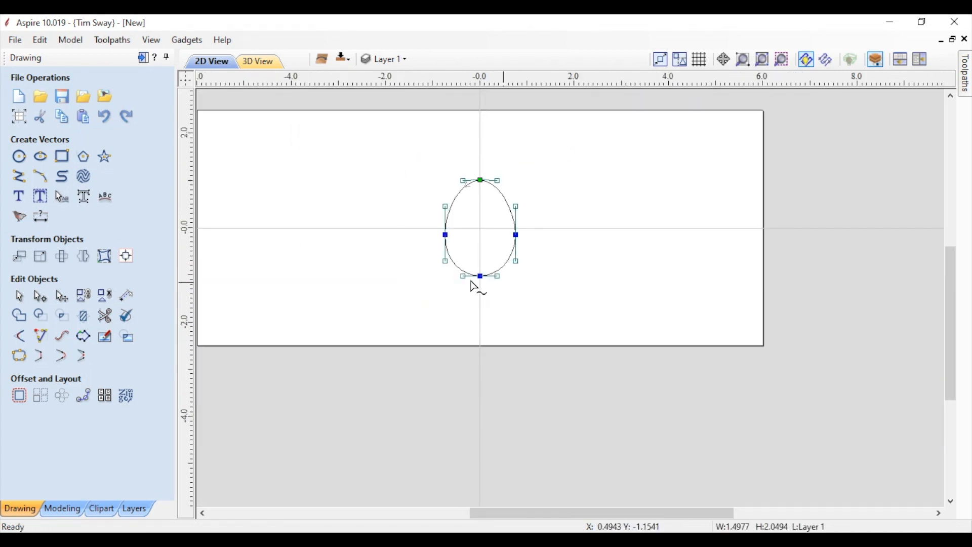
{"action": "left_click", "coordinate": [40, 257]}
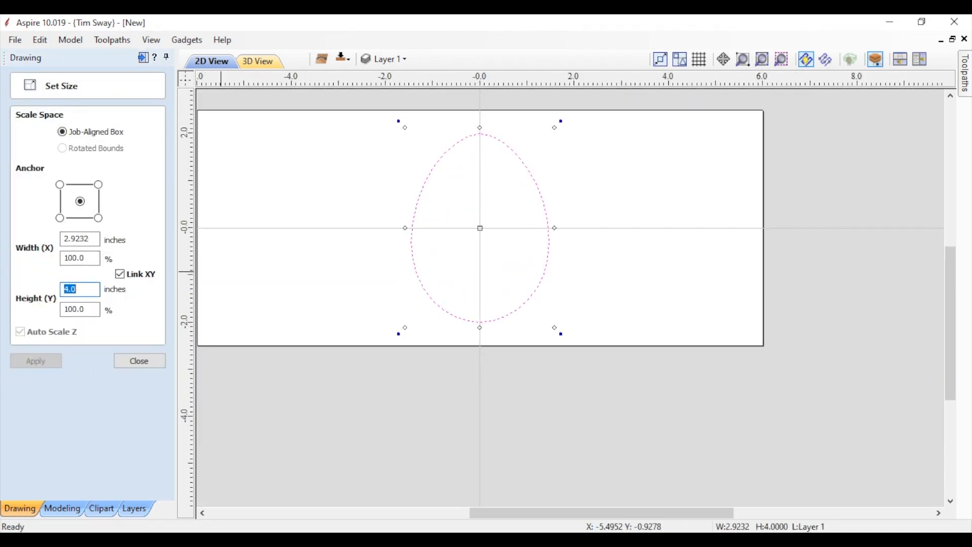
{"action": "type", "text": "3"}
{"action": "key", "text": "Return"}
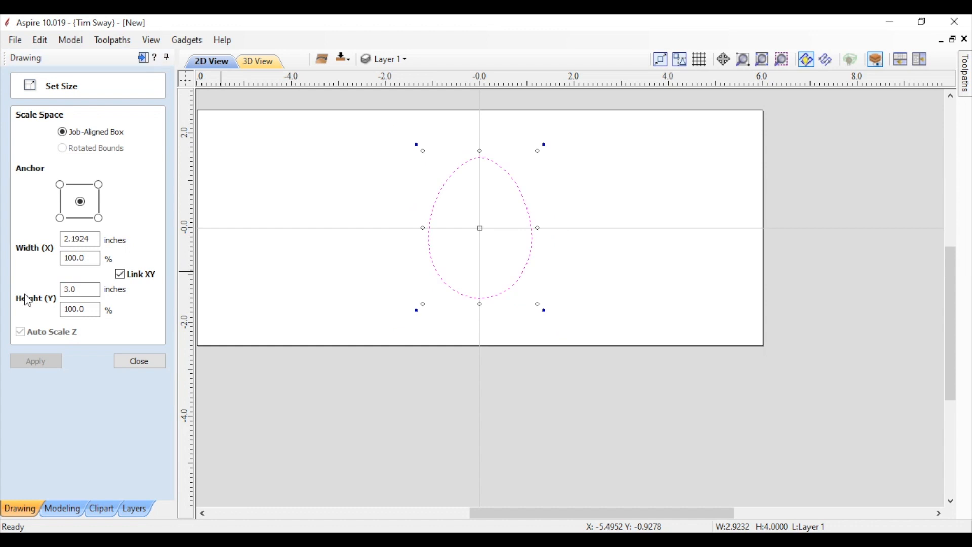
{"action": "left_click", "coordinate": [140, 360]}
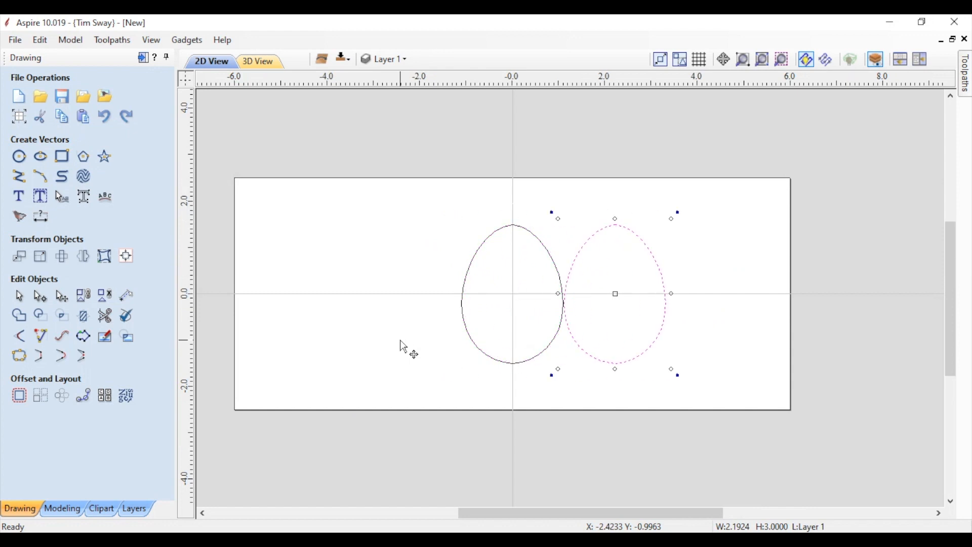
- Arrange the egg outline and its duplicate side by side in the X-positive half of the material
{"action": "key", "text": "Right"}
{"action": "key", "text": "Right"}
{"action": "key", "text": "Right"}
{"action": "key", "text": "Right"}
{"action": "key", "text": "Right"}
{"action": "key", "text": "Right"}
{"action": "key", "text": "Right"}
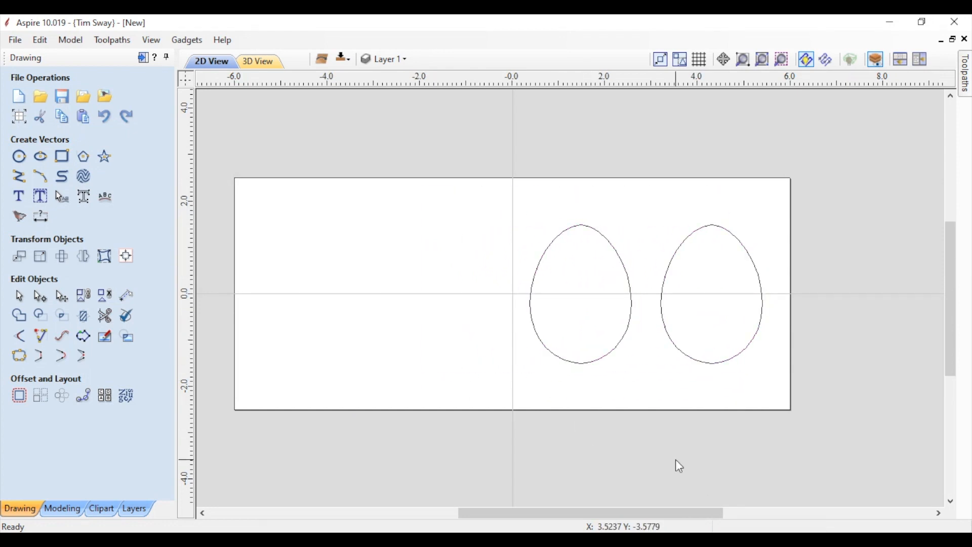
- Create a rounded shape named egg top from the egg outline nearest the centre, with its height limited to .75 inches
{"action": "left_click", "coordinate": [558, 242]}
{"action": "left_click", "coordinate": [62, 508]}
{"action": "left_click", "coordinate": [18, 98]}
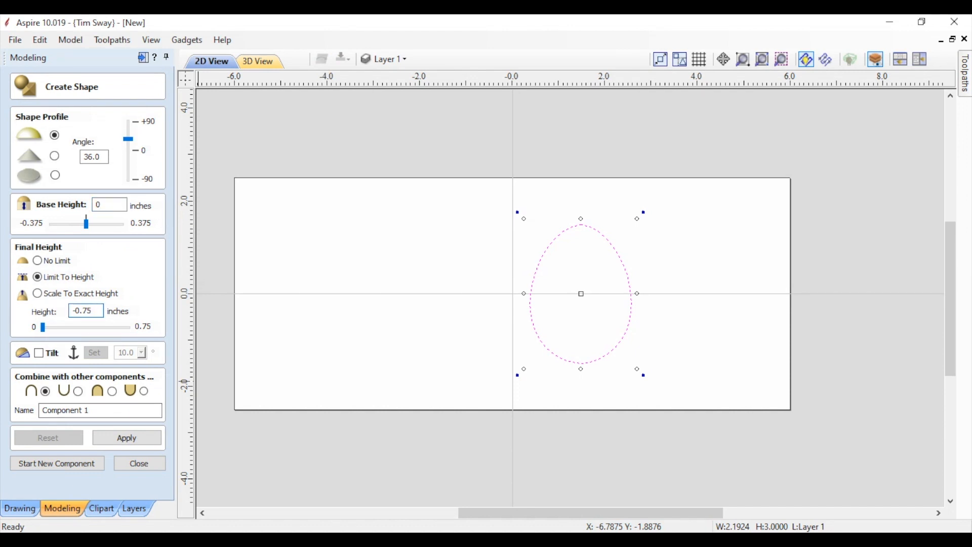
{"action": "key", "text": "Delete"}
{"action": "scroll", "coordinate": [241, 407], "scroll_direction": "up", "scroll_amount": 1}
{"action": "type", "text": "top"}
{"action": "left_click", "coordinate": [126, 438]}
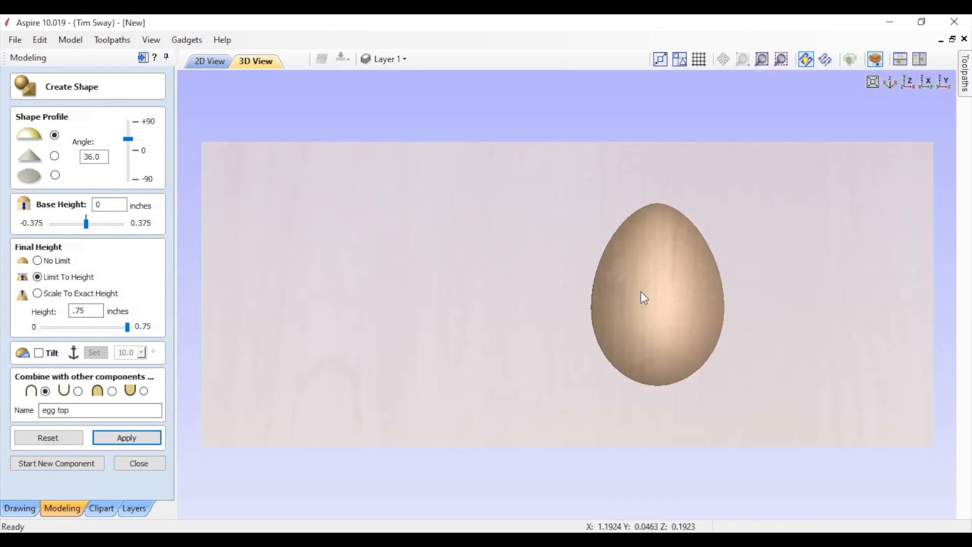
- Set the egg top shape's profile angle to 57.6 and finish the shape
{"action": "left_click_drag", "start_coordinate": [641, 296], "coordinate": [573, 307]}
{"action": "left_click_drag", "start_coordinate": [128, 123], "coordinate": [128, 132]}
{"action": "left_click_drag", "start_coordinate": [405, 359], "coordinate": [657, 301]}
{"action": "left_click", "coordinate": [135, 462]}
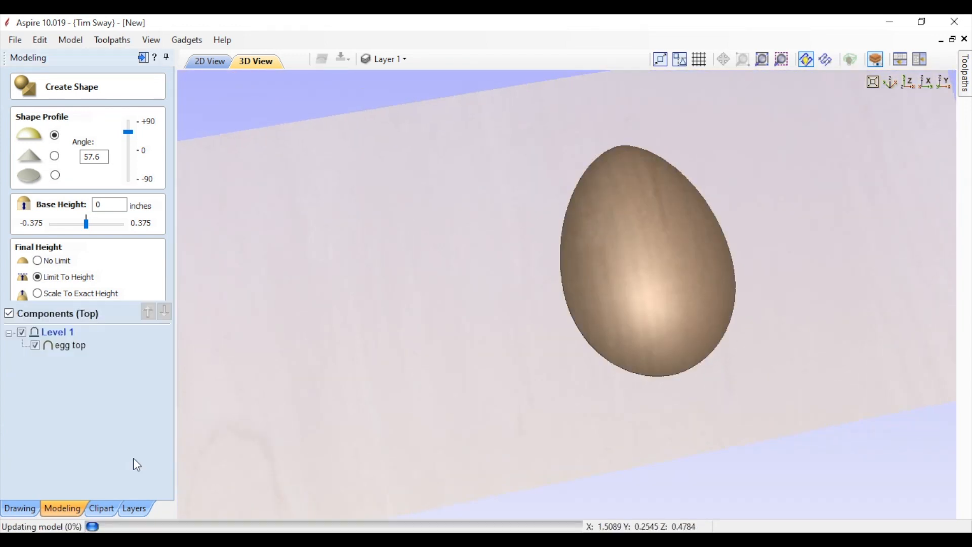
- Set the egg top component's shape height to 0.75 inches in its properties and check the dome in 3D
{"action": "double_click", "coordinate": [60, 344]}
{"action": "left_click_drag", "start_coordinate": [94, 179], "coordinate": [120, 183]}
{"action": "type", "text": "75"}
{"action": "left_click_drag", "start_coordinate": [354, 365], "coordinate": [506, 440]}
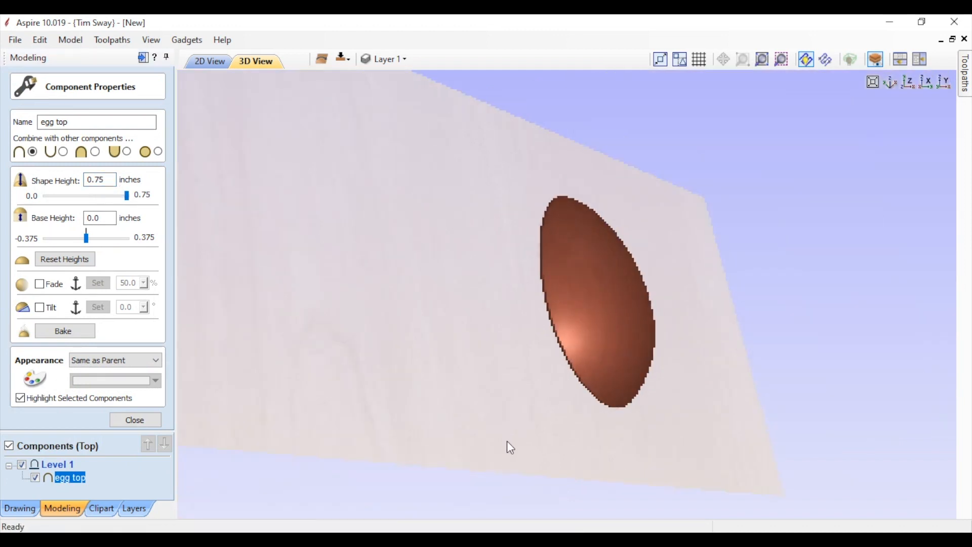
{"action": "left_click", "coordinate": [134, 420]}
- Return to the 2D view and save the project to the desktop as egg 1
{"action": "left_click", "coordinate": [210, 61]}
{"action": "left_click", "coordinate": [340, 164]}
{"action": "key", "text": "ctrl+s"}
{"action": "type", "text": "egg 1"}
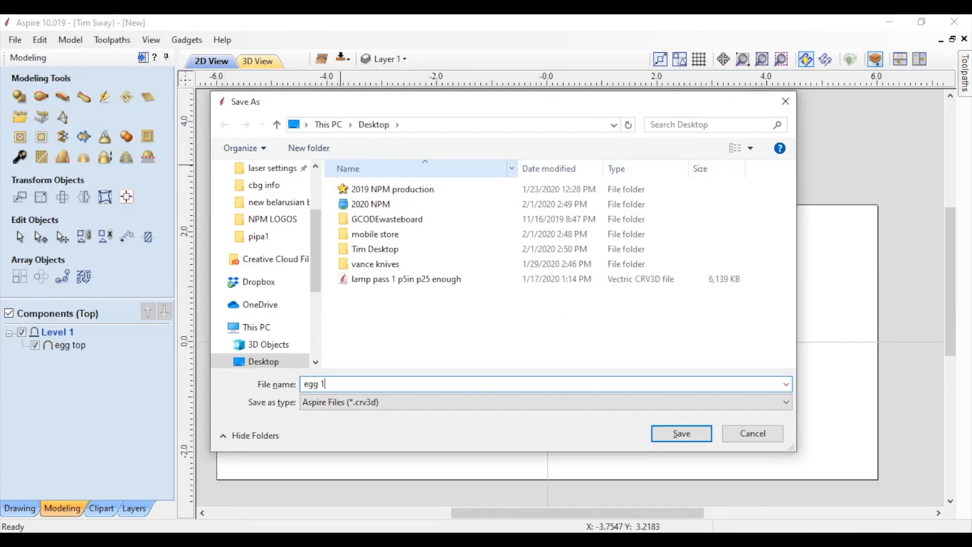
{"action": "left_click", "coordinate": [667, 438]}
- Copy the egg outline with its egg top component and place the copy beside the original in the material's outer half
{"action": "left_click_drag", "start_coordinate": [739, 468], "coordinate": [740, 468]}
{"action": "key", "text": "ctrl+c"}
{"action": "key", "text": "ctrl+v"}
{"action": "key", "text": "Right"}
{"action": "key", "text": "Right"}
{"action": "key", "text": "Right"}
{"action": "left_click_drag", "start_coordinate": [634, 342], "coordinate": [781, 342]}
{"action": "left_click", "coordinate": [384, 300]}
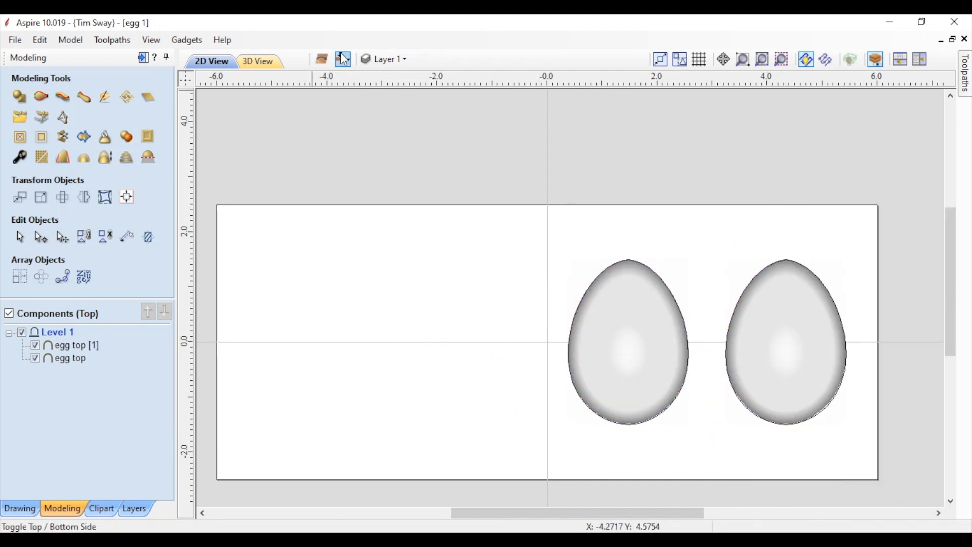
- Flip to the bottom side of the material and offset both egg outlines inwards by 0.1 inch
{"action": "left_click", "coordinate": [343, 59]}
{"action": "left_click", "coordinate": [19, 508]}
{"action": "left_click", "coordinate": [19, 395]}
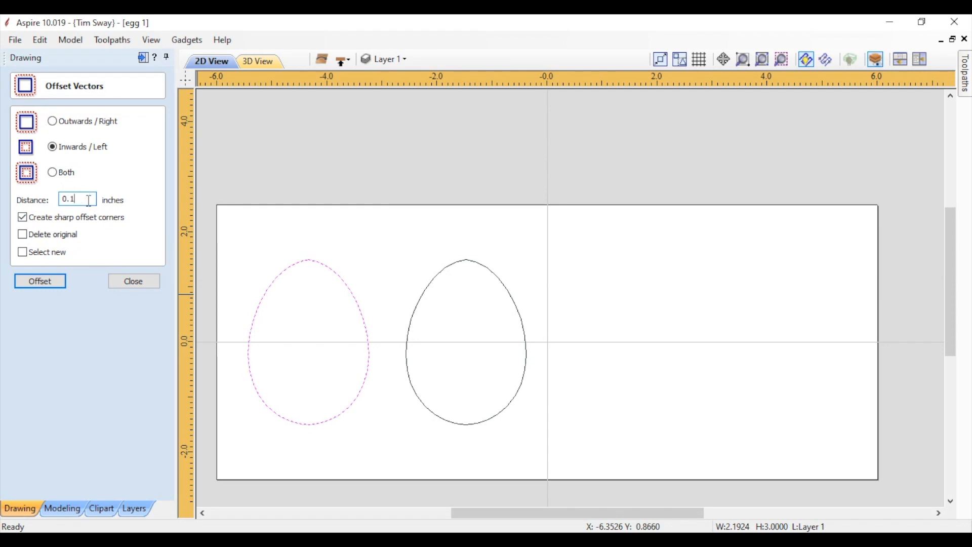
{"action": "left_click", "coordinate": [134, 281]}
{"action": "left_click", "coordinate": [62, 508]}
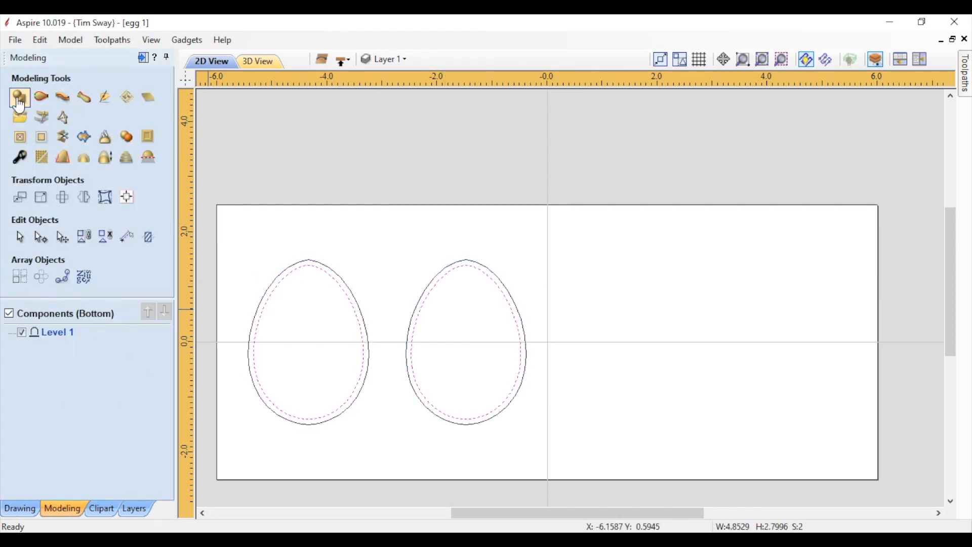
- Try to create a recessed shape named inner egg from the two inner outlines, with angle -57.6 and height 0.75 inches
{"action": "left_click", "coordinate": [17, 96]}
{"action": "left_click", "coordinate": [127, 437]}
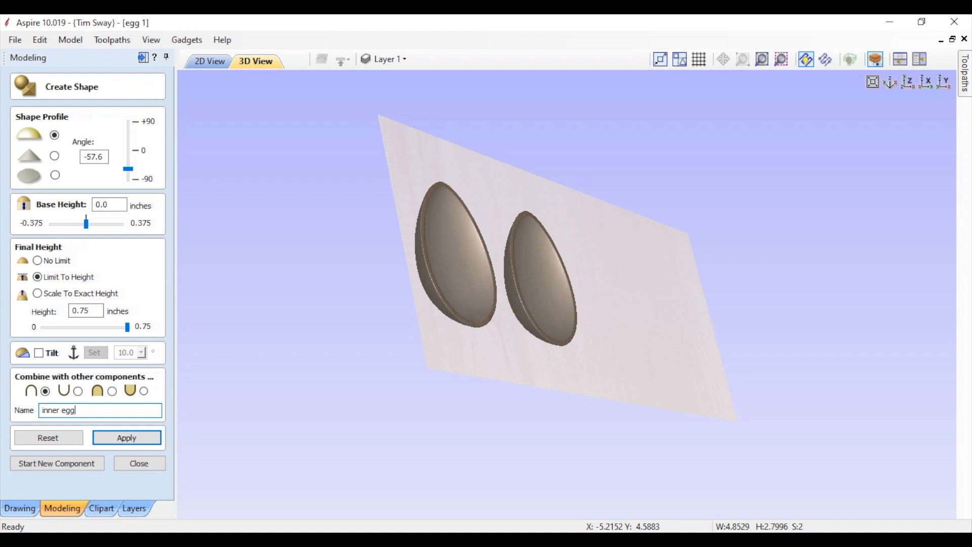
{"action": "left_click", "coordinate": [126, 438]}
{"action": "left_click", "coordinate": [210, 61]}
- Draw a horizontal line across the outer egg's inner outline at the material's centre line
{"action": "left_click", "coordinate": [20, 508]}
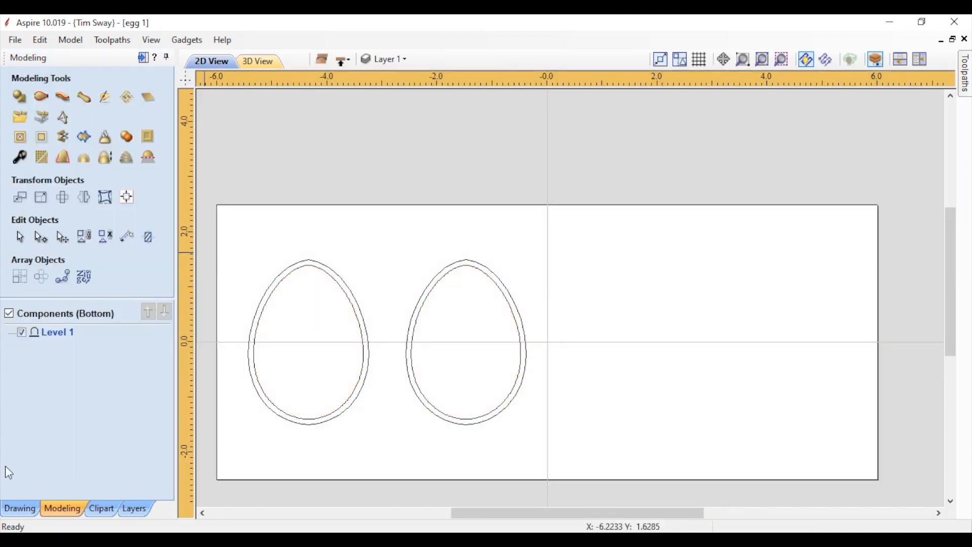
{"action": "left_click", "coordinate": [19, 180]}
{"action": "left_click", "coordinate": [254, 343]}
{"action": "left_click", "coordinate": [363, 342]}
{"action": "right_click", "coordinate": [363, 342]}
- Draw a 0.25-inch spacer circle on the centre line and stack copies of the circle and line up the egg
{"action": "scroll", "coordinate": [349, 340], "scroll_direction": "up", "scroll_amount": 4}
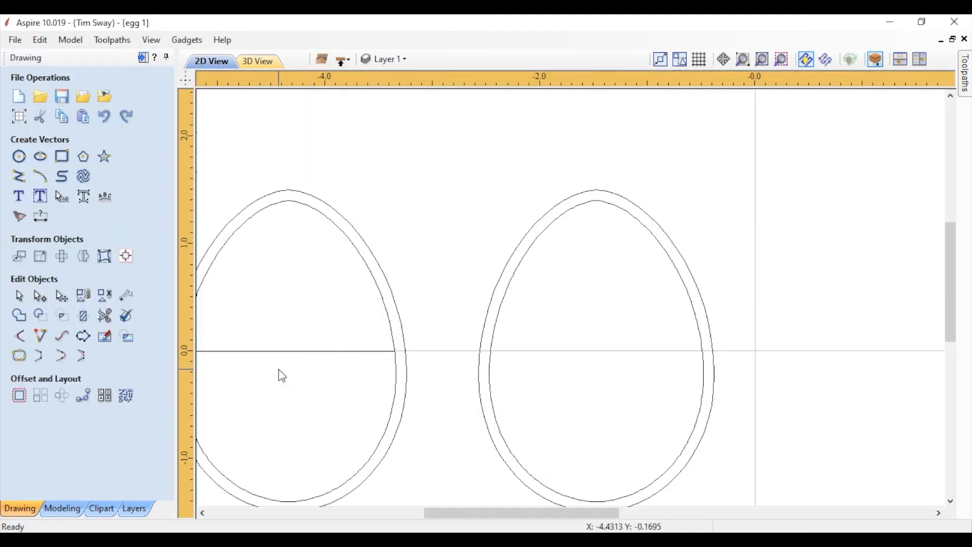
{"action": "left_click", "coordinate": [19, 157]}
{"action": "left_click_drag", "start_coordinate": [352, 299], "coordinate": [374, 300]}
{"action": "left_click", "coordinate": [134, 243]}
{"action": "left_click", "coordinate": [311, 279], "text": "shift"}
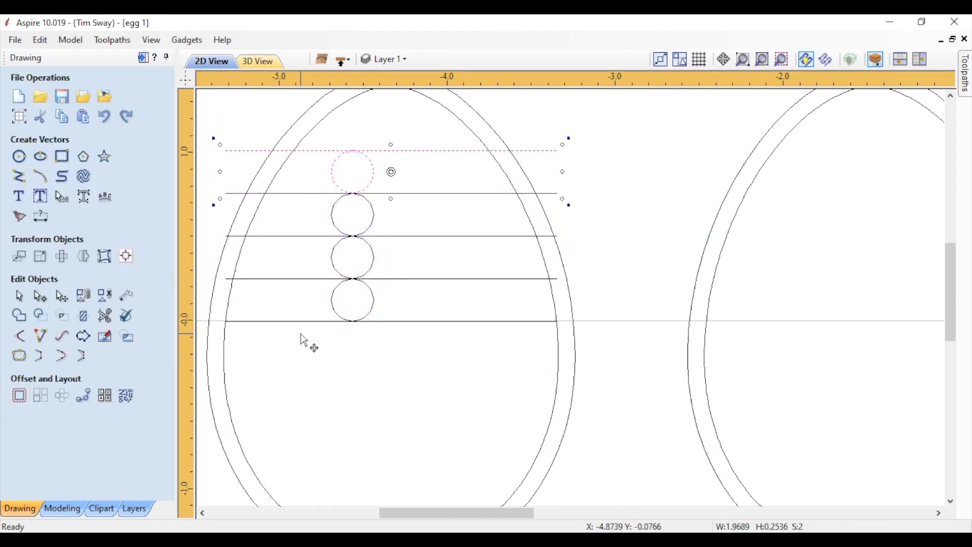
- Copy the stack of lines and spacer circles and move the copy down into the egg's lower half
{"action": "scroll", "coordinate": [375, 217], "scroll_direction": "down", "scroll_amount": 1}
{"action": "left_click_drag", "start_coordinate": [222, 111], "coordinate": [547, 282]}
{"action": "key", "text": "ctrl+c"}
{"action": "key", "text": "ctrl+v"}
{"action": "key", "text": "Down"}
{"action": "key", "text": "Down"}
{"action": "key", "text": "Down"}
{"action": "key", "text": "Down"}
{"action": "key", "text": "Down"}
{"action": "key", "text": "Down"}
{"action": "key", "text": "Down"}
{"action": "key", "text": "Down"}
- Use another spacer circle below the centre line to shift the lower stack down to the same even spacing
{"action": "left_click", "coordinate": [374, 287]}
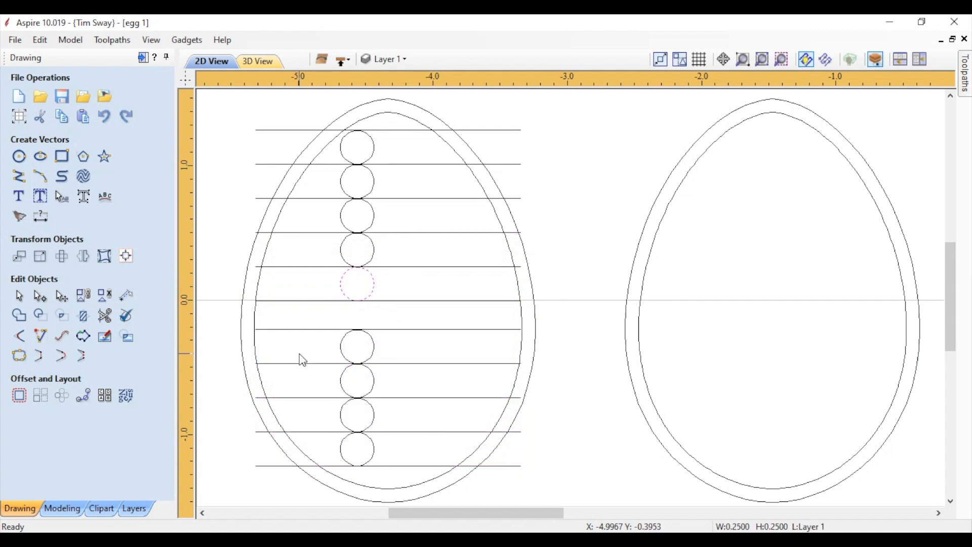
{"action": "left_click_drag", "start_coordinate": [562, 481], "coordinate": [563, 482]}
{"action": "key", "text": "Down"}
{"action": "key", "text": "Down"}
{"action": "key", "text": "Down"}
{"action": "key", "text": "Down"}
{"action": "key", "text": "Down"}
- Trim the ends of the horizontal lines that extend beyond the egg's inner outline
{"action": "left_click", "coordinate": [105, 315]}
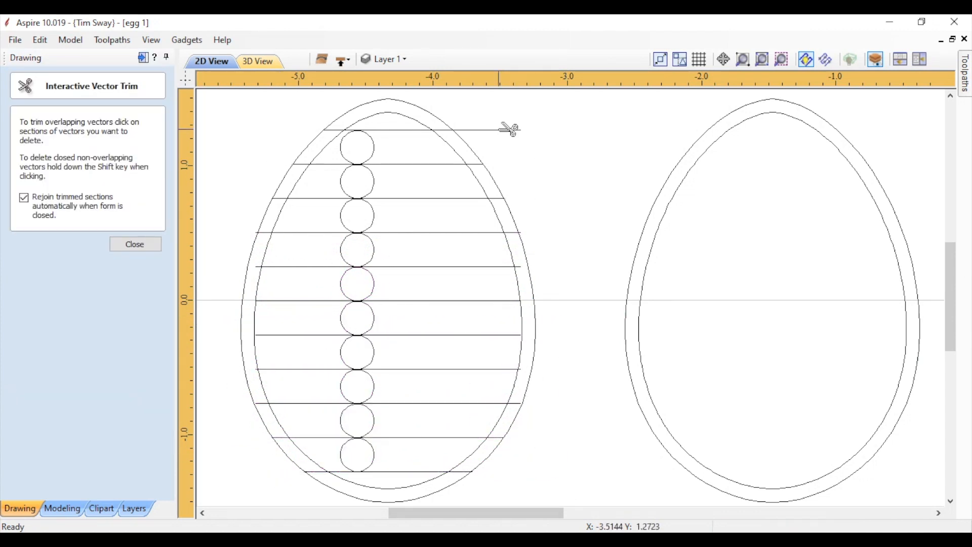
{"action": "scroll", "coordinate": [630, 417], "scroll_direction": "up", "scroll_amount": 5}
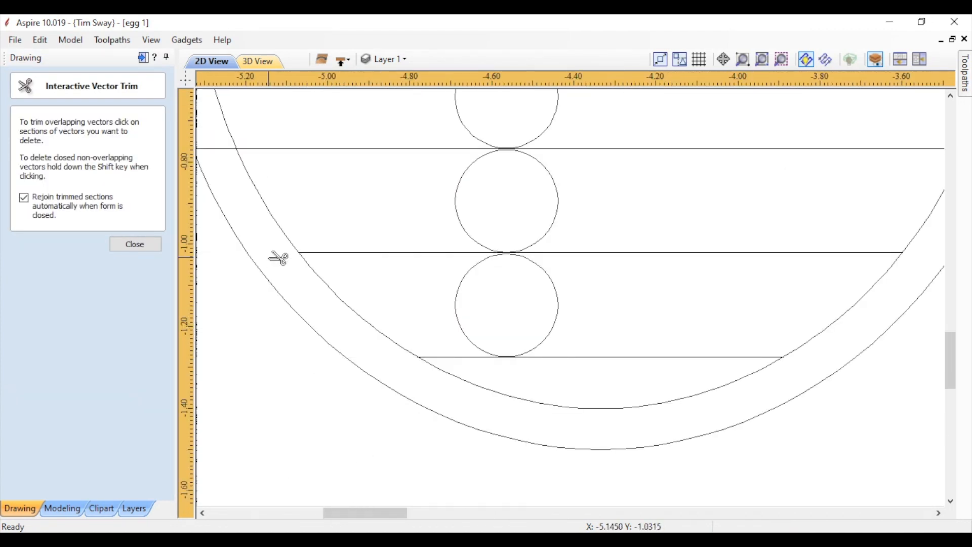
{"action": "left_click", "coordinate": [218, 148]}
{"action": "scroll", "coordinate": [269, 258], "scroll_direction": "down", "scroll_amount": 4}
{"action": "scroll", "coordinate": [345, 332], "scroll_direction": "up", "scroll_amount": 4}
{"action": "scroll", "coordinate": [349, 154], "scroll_direction": "down", "scroll_amount": 3}
{"action": "scroll", "coordinate": [349, 221], "scroll_direction": "up", "scroll_amount": 6}
{"action": "left_click", "coordinate": [349, 220]}
{"action": "scroll", "coordinate": [340, 350], "scroll_direction": "down", "scroll_amount": 4}
{"action": "key", "text": "Escape"}
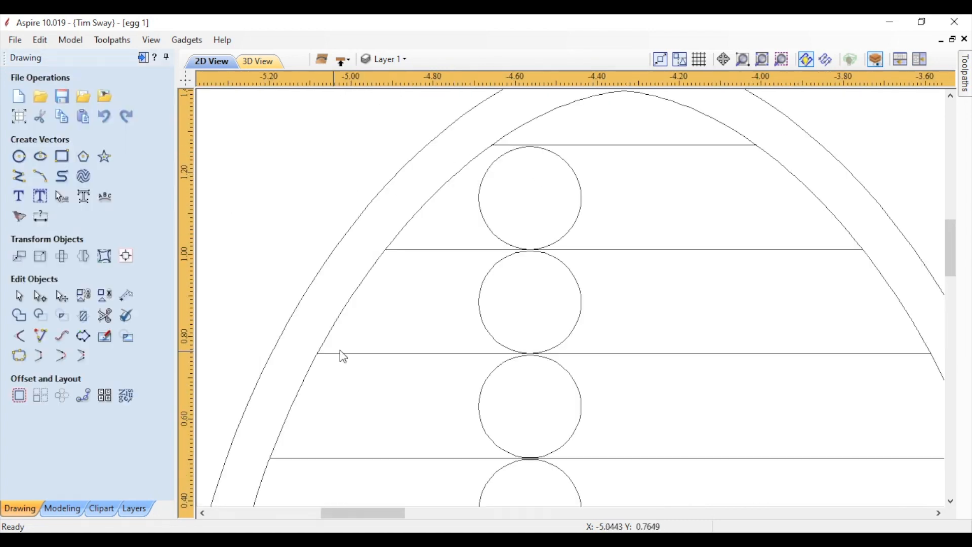
- Remove the spacer circles from the egg and keep the toolpath operations pinned open
{"action": "scroll", "coordinate": [380, 431], "scroll_direction": "down", "scroll_amount": 4}
{"action": "left_click", "coordinate": [963, 73]}
{"action": "left_click", "coordinate": [948, 57]}
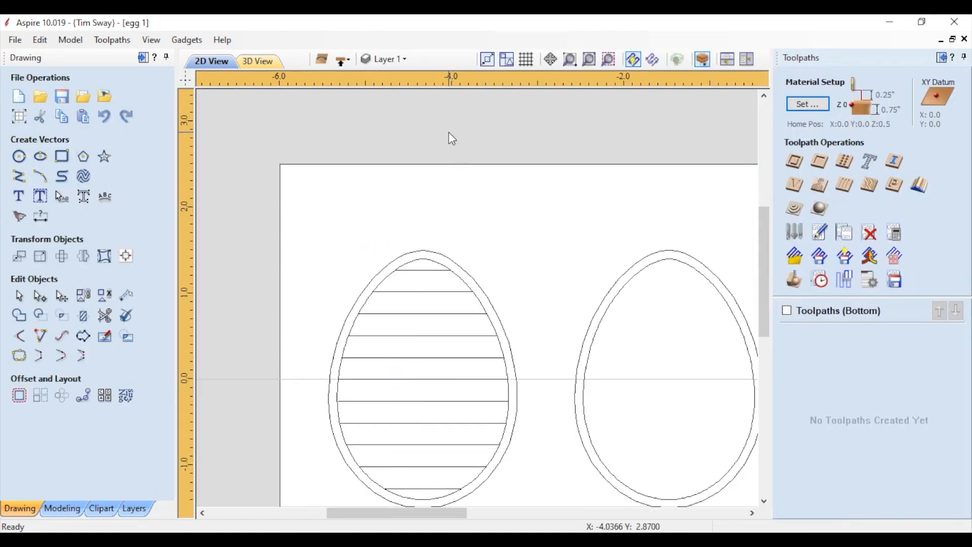
- Create a recessed shape named inner egg from both inner outlines with angle -57.6 and height limit 0.75 inches, and inspect it in 3D
{"action": "left_click", "coordinate": [62, 508]}
{"action": "left_click", "coordinate": [603, 314], "text": "shift"}
{"action": "left_click", "coordinate": [19, 96]}
{"action": "left_click", "coordinate": [127, 438]}
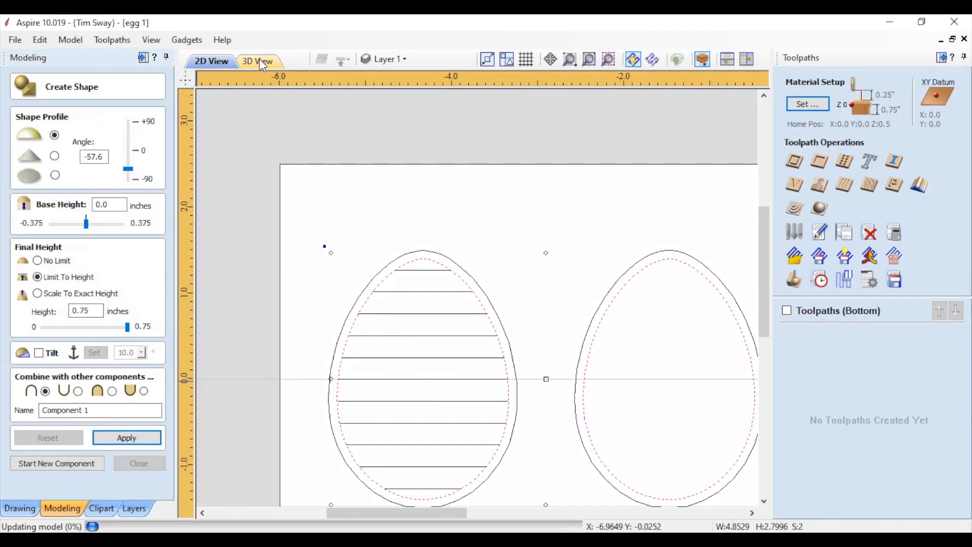
{"action": "triple_click", "coordinate": [63, 410]}
{"action": "type", "text": "inner egg"}
{"action": "left_click", "coordinate": [258, 62]}
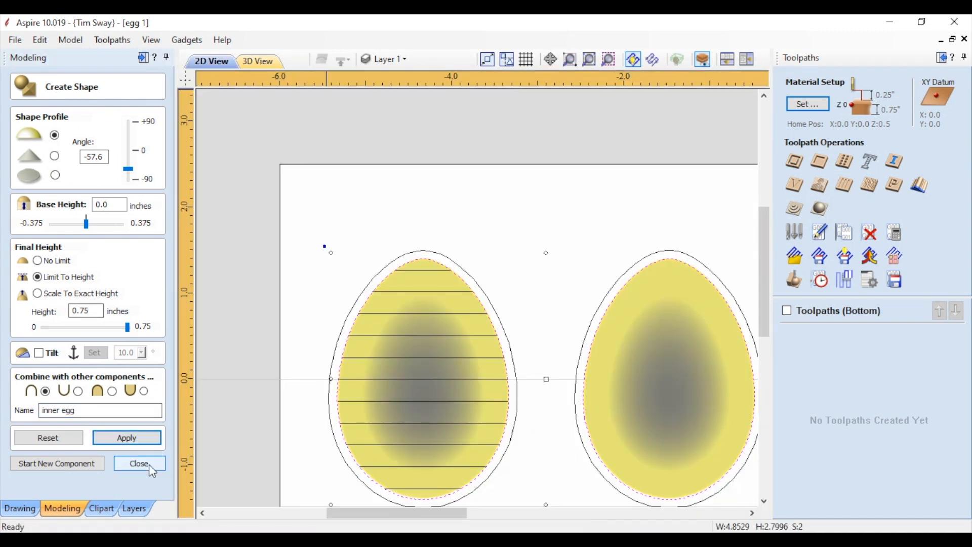
{"action": "left_click", "coordinate": [140, 463]}
{"action": "left_click_drag", "start_coordinate": [323, 223], "coordinate": [336, 423]}
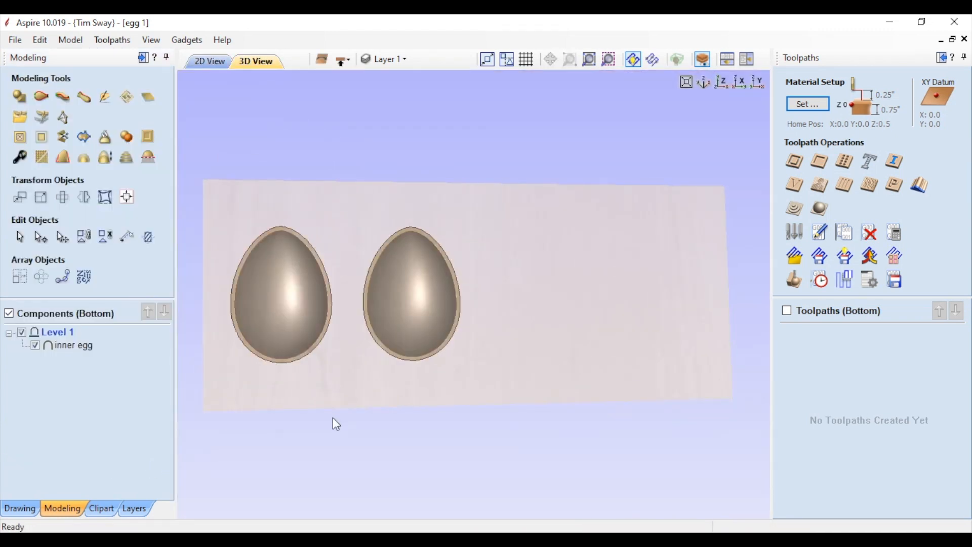
{"action": "left_click", "coordinate": [202, 60]}
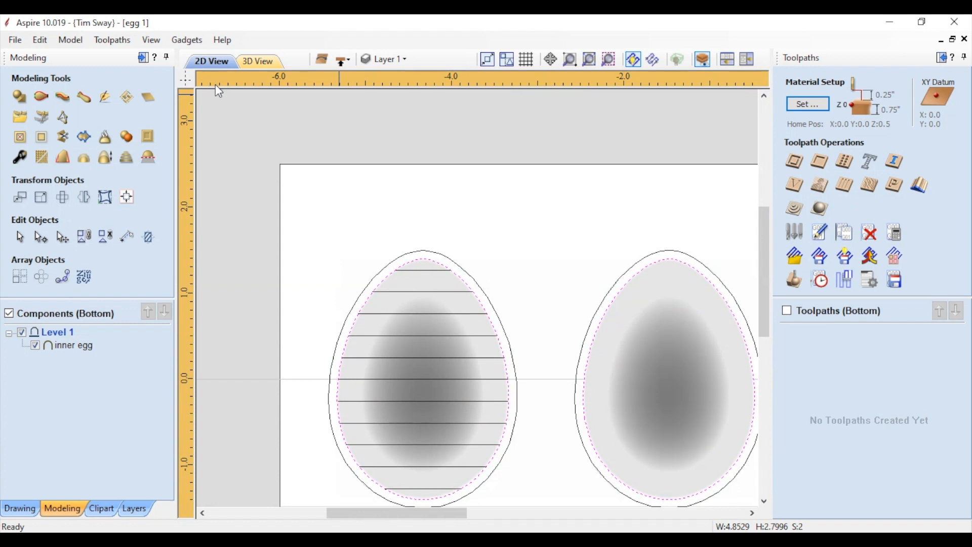
- Add Circular_0.25 3D tabs from the clipart library between the outer egg and the material edge and between the two eggs
{"action": "left_click", "coordinate": [101, 508]}
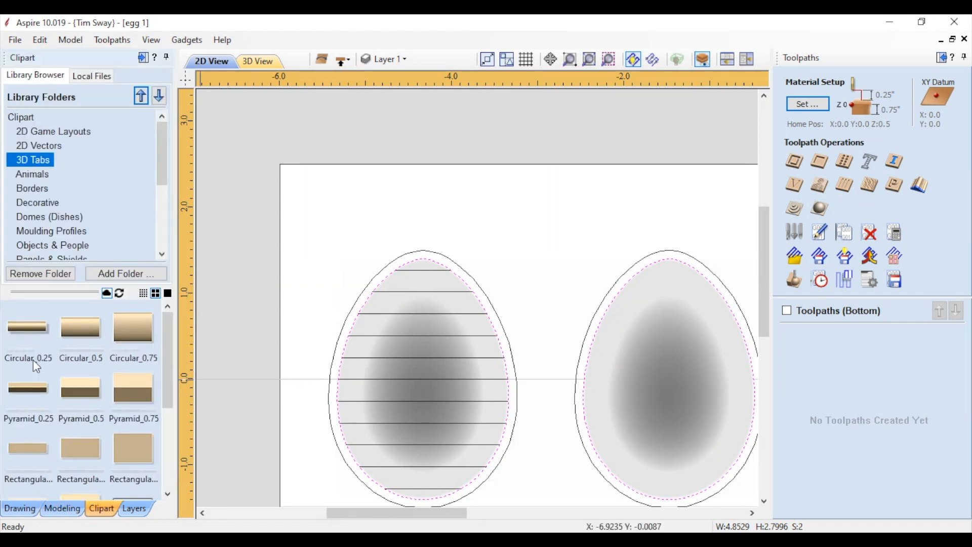
{"action": "left_click_drag", "start_coordinate": [547, 378], "coordinate": [547, 378]}
{"action": "scroll", "coordinate": [327, 368], "scroll_direction": "up", "scroll_amount": 1}
{"action": "left_click_drag", "start_coordinate": [310, 366], "coordinate": [252, 364]}
{"action": "scroll", "coordinate": [527, 373], "scroll_direction": "up", "scroll_amount": 2}
{"action": "left_click", "coordinate": [525, 371]}
{"action": "scroll", "coordinate": [522, 374], "scroll_direction": "up", "scroll_amount": 1}
{"action": "left_click_drag", "start_coordinate": [474, 354], "coordinate": [526, 347]}
{"action": "scroll", "coordinate": [541, 380], "scroll_direction": "down", "scroll_amount": 1}
{"action": "scroll", "coordinate": [369, 354], "scroll_direction": "down", "scroll_amount": 4}
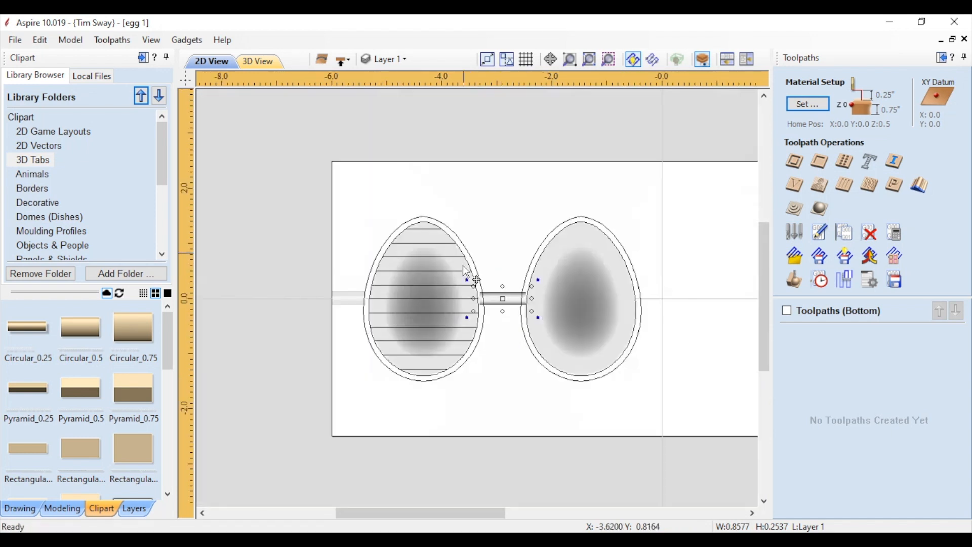
- Add another Circular_0.25 tab, rotate it by 90 degrees and position it at the bottom of the striped egg
{"action": "mouse_move", "coordinate": [19, 330]}
{"action": "left_mouse_down"}
{"action": "mouse_move", "coordinate": [660, 300]}
{"action": "mouse_move", "coordinate": [419, 396]}
{"action": "mouse_move", "coordinate": [420, 434]}
{"action": "left_mouse_up"}
{"action": "left_click", "coordinate": [20, 508]}
{"action": "left_click", "coordinate": [62, 257]}
{"action": "left_click", "coordinate": [35, 326]}
{"action": "scroll", "coordinate": [420, 424], "scroll_direction": "up", "scroll_amount": 3}
{"action": "left_click", "coordinate": [428, 410]}
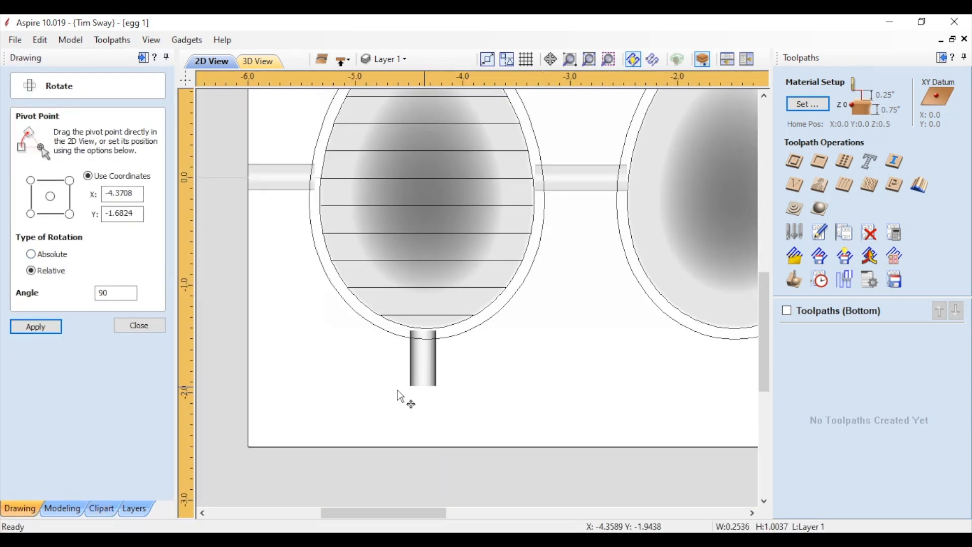
- Place matching vertical tabs below the plain egg and above both eggs, and save the project
{"action": "scroll", "coordinate": [425, 404], "scroll_direction": "down", "scroll_amount": 1}
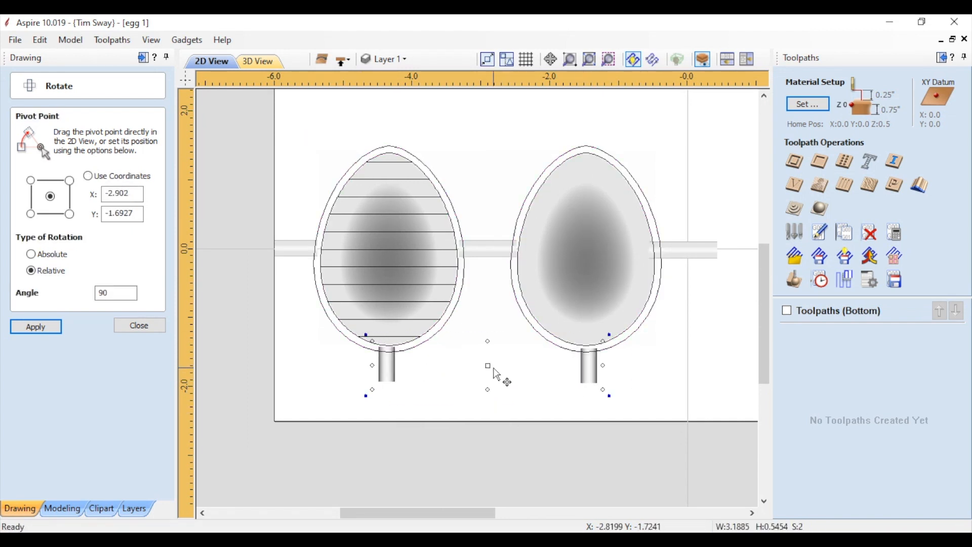
{"action": "left_click", "coordinate": [497, 363]}
{"action": "key", "text": "ctrl+s"}
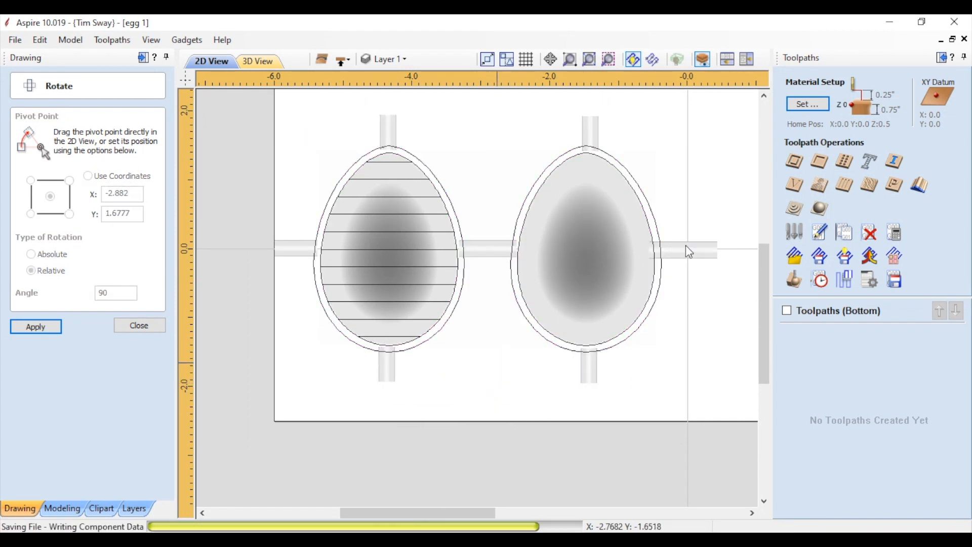
- Deselect the striped egg's lines, flip to the top side and draw a rectangle about 5.45 by 3.9 inches around both eggs
{"action": "left_click", "coordinate": [361, 229]}
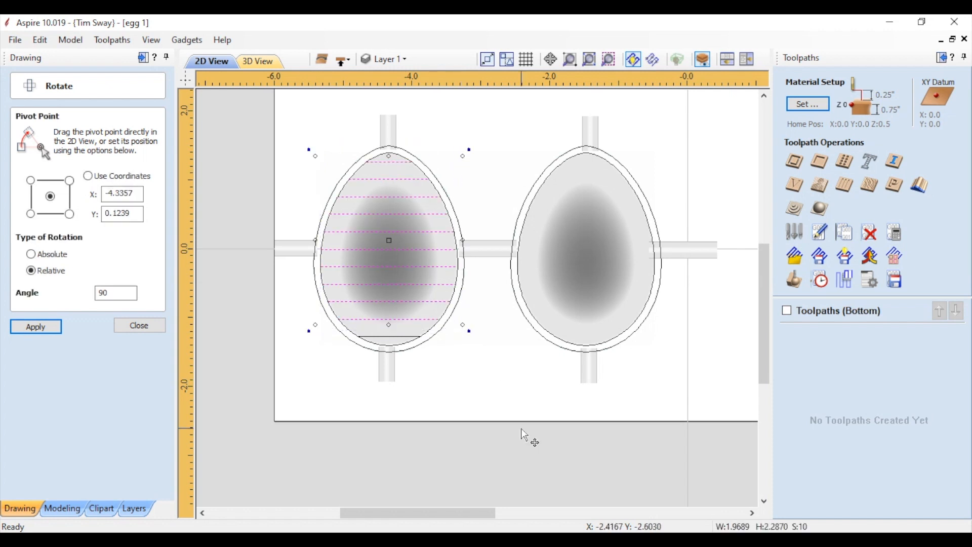
{"action": "key", "text": "Escape"}
{"action": "left_click", "coordinate": [341, 61]}
{"action": "double_click", "coordinate": [485, 377]}
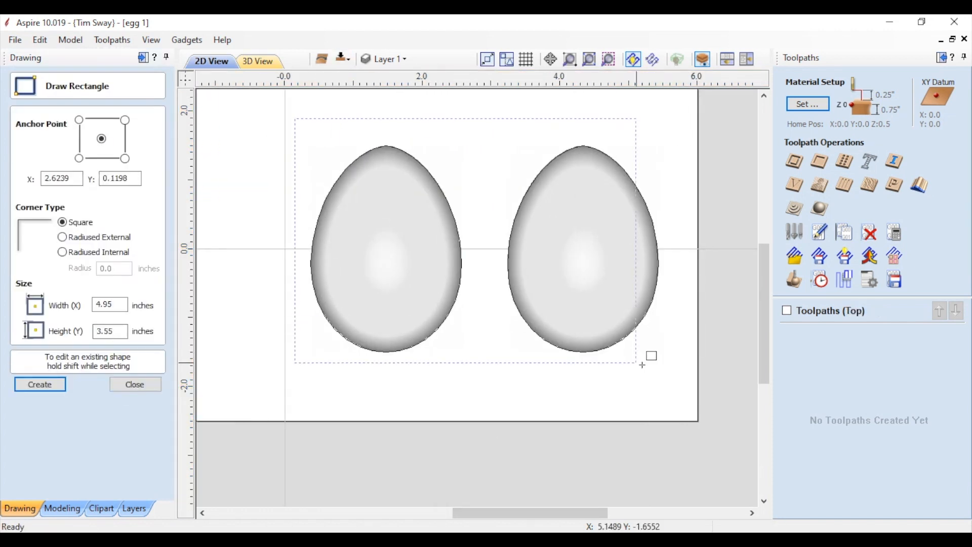
{"action": "left_click", "coordinate": [134, 384]}
- Draw a spacer circle between the rectangle's inner vertical side and the nearest egg
{"action": "left_click", "coordinate": [19, 156]}
{"action": "scroll", "coordinate": [288, 237], "scroll_direction": "up", "scroll_amount": 3}
{"action": "left_click", "coordinate": [315, 258]}
{"action": "left_click", "coordinate": [135, 243]}
- Adjust the rectangle's width to the spacer circle so its vertical sides keep an even margin around the eggs
{"action": "left_click", "coordinate": [303, 314]}
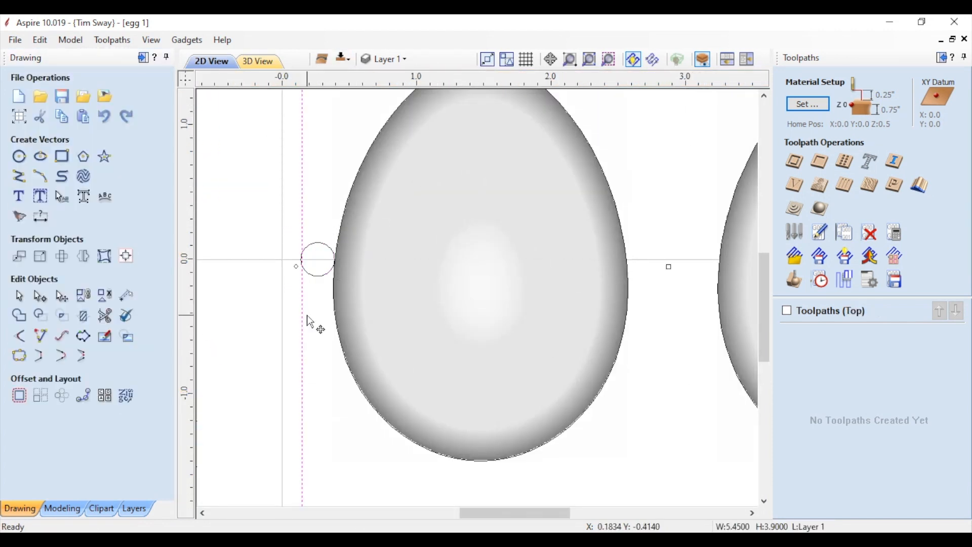
{"action": "left_click_drag", "start_coordinate": [296, 266], "coordinate": [286, 265]}
{"action": "scroll", "coordinate": [262, 285], "scroll_direction": "down", "scroll_amount": 5}
{"action": "scroll", "coordinate": [497, 234], "scroll_direction": "up", "scroll_amount": 5}
{"action": "left_click_drag", "start_coordinate": [514, 229], "coordinate": [533, 231]}
{"action": "left_click", "coordinate": [501, 259]}
- Fit the rectangle's upper edge to a spacer circle placed above the egg so it keeps the same margin
{"action": "scroll", "coordinate": [495, 264], "scroll_direction": "down", "scroll_amount": 5}
{"action": "left_click_drag", "start_coordinate": [496, 263], "coordinate": [431, 170]}
{"action": "scroll", "coordinate": [350, 172], "scroll_direction": "up", "scroll_amount": 5}
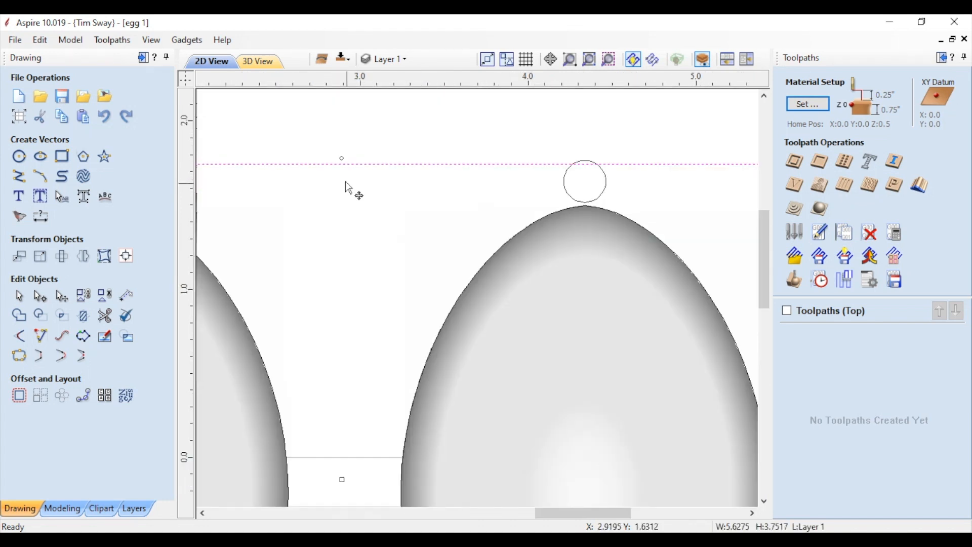
{"action": "scroll", "coordinate": [439, 194], "scroll_direction": "down", "scroll_amount": 5}
{"action": "left_click_drag", "start_coordinate": [455, 358], "coordinate": [456, 364]}
- Fit the rectangle's lower edge to the spacer circle below the egg and copy the rectangle to the other side
{"action": "left_click", "coordinate": [437, 411]}
{"action": "scroll", "coordinate": [362, 411], "scroll_direction": "up", "scroll_amount": 6}
{"action": "left_click_drag", "start_coordinate": [391, 408], "coordinate": [392, 363]}
{"action": "scroll", "coordinate": [424, 408], "scroll_direction": "down", "scroll_amount": 5}
{"action": "left_click", "coordinate": [423, 407]}
{"action": "right_click", "coordinate": [470, 393]}
{"action": "left_click", "coordinate": [519, 506]}
{"action": "scroll", "coordinate": [545, 438], "scroll_direction": "down", "scroll_amount": 4}
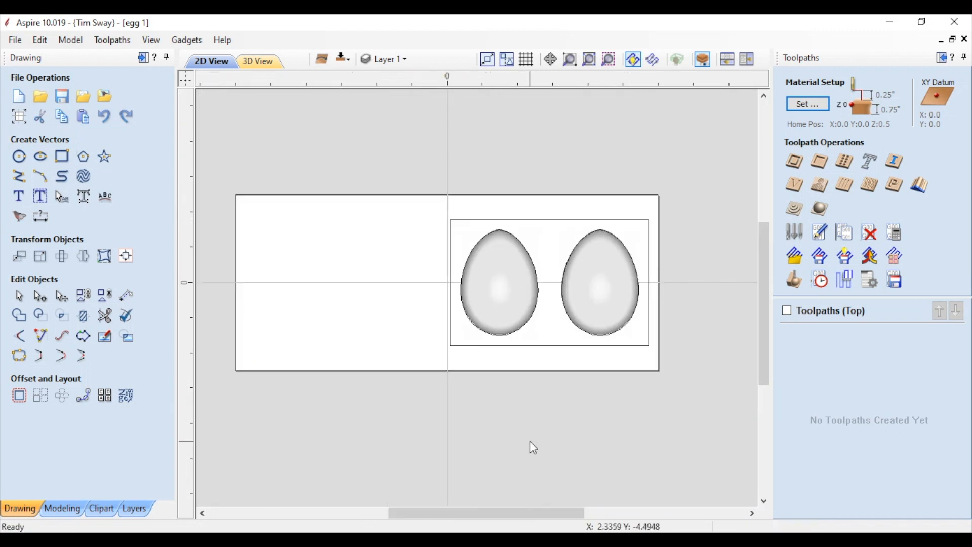
- Set the job width to 8 inches and reposition all the eggs and boundary vectors within the smaller material
{"action": "left_click", "coordinate": [19, 156]}
{"action": "left_click", "coordinate": [134, 243]}
{"action": "left_click", "coordinate": [19, 117]}
{"action": "type", "text": "8"}
{"action": "key", "text": "Return"}
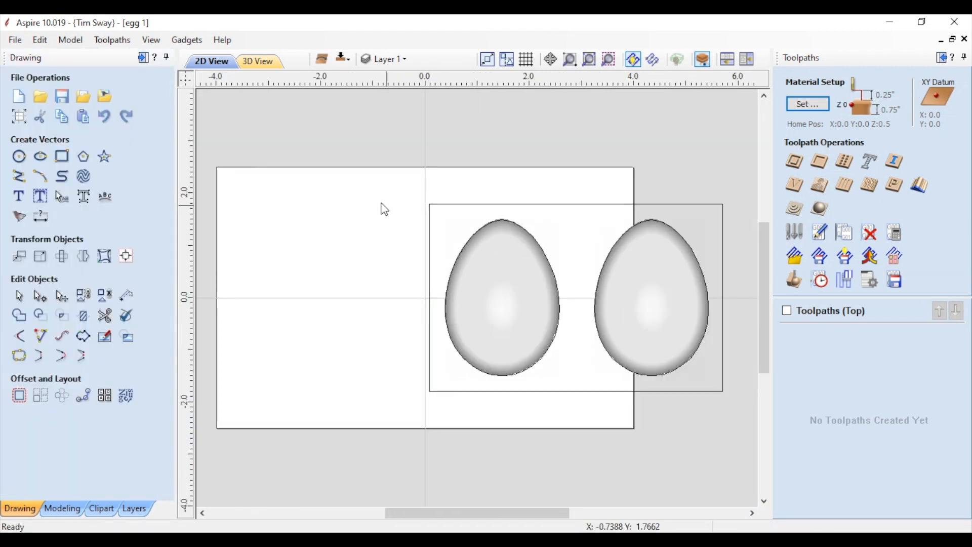
{"action": "key", "text": "ctrl+a"}
{"action": "left_click", "coordinate": [112, 40]}
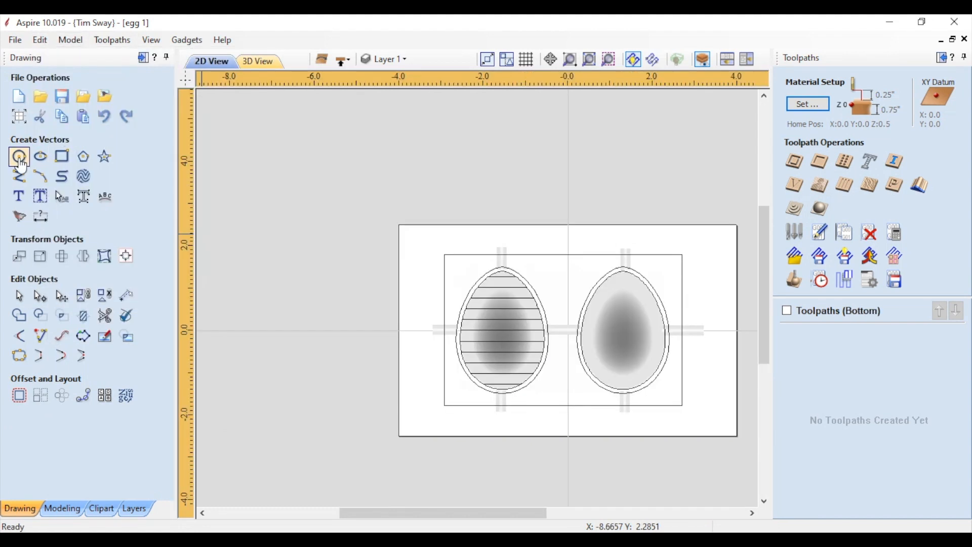
- Place three 0.3 inch registration circles outside the rectangle's corners and copy them to the other side
{"action": "left_click", "coordinate": [19, 157]}
{"action": "left_click", "coordinate": [434, 253]}
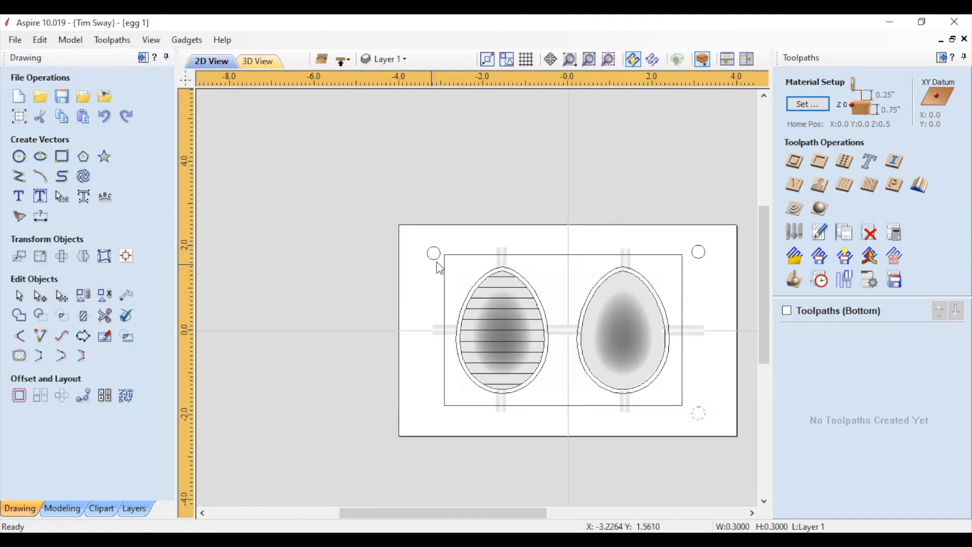
{"action": "left_click", "coordinate": [434, 254], "text": "shift"}
{"action": "left_click", "coordinate": [699, 253], "text": "shift"}
{"action": "right_click", "coordinate": [698, 254]}
{"action": "left_click", "coordinate": [751, 507]}
- Check the model thickness and its position within the 0.75 inch material on the top side
{"action": "left_click", "coordinate": [340, 59]}
{"action": "left_click", "coordinate": [341, 60]}
{"action": "left_click", "coordinate": [341, 60]}
{"action": "left_click", "coordinate": [807, 105]}
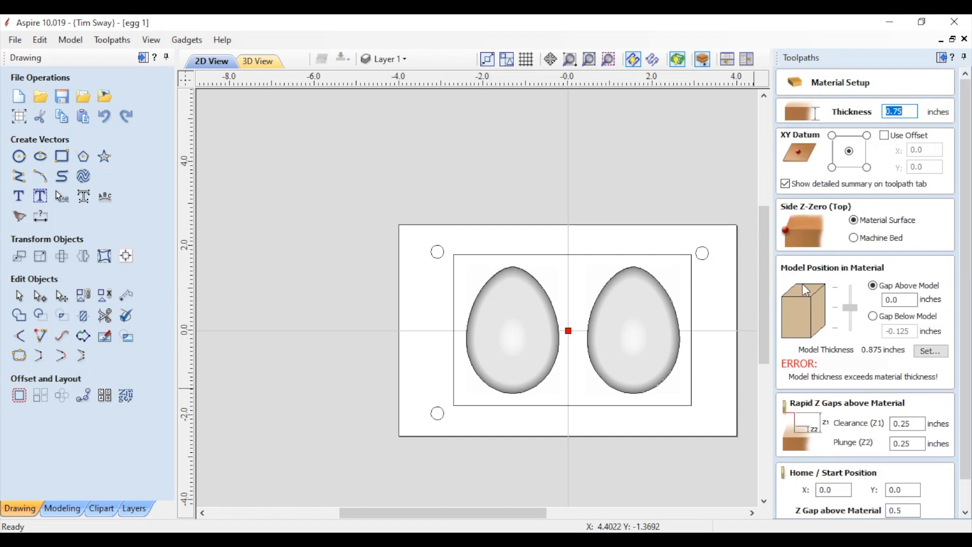
{"action": "scroll", "coordinate": [806, 290], "scroll_direction": "down", "scroll_amount": 2}
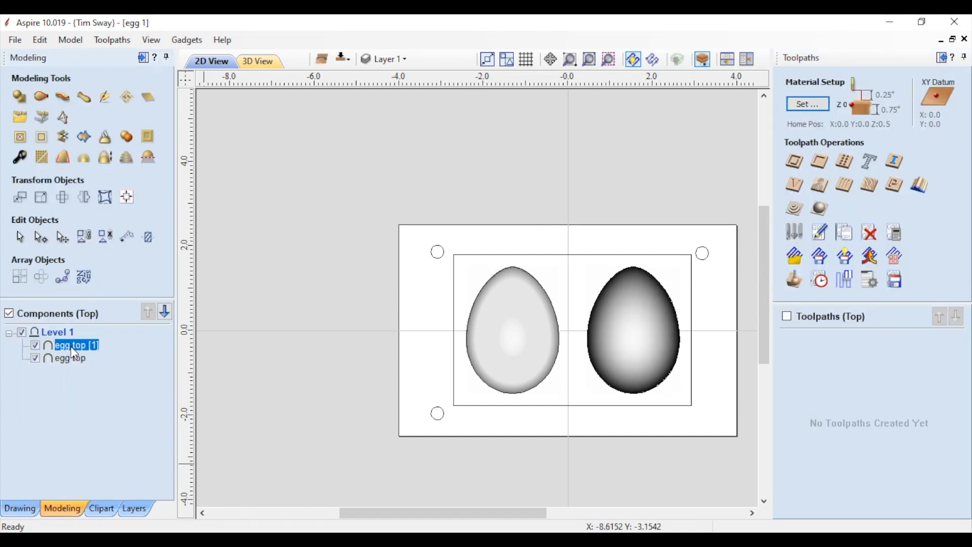
- Reduce both egg top components' shape height to 0.6 inches and position the model with a 0.025 inch gap above
{"action": "left_click", "coordinate": [61, 357]}
{"action": "double_click", "coordinate": [55, 357]}
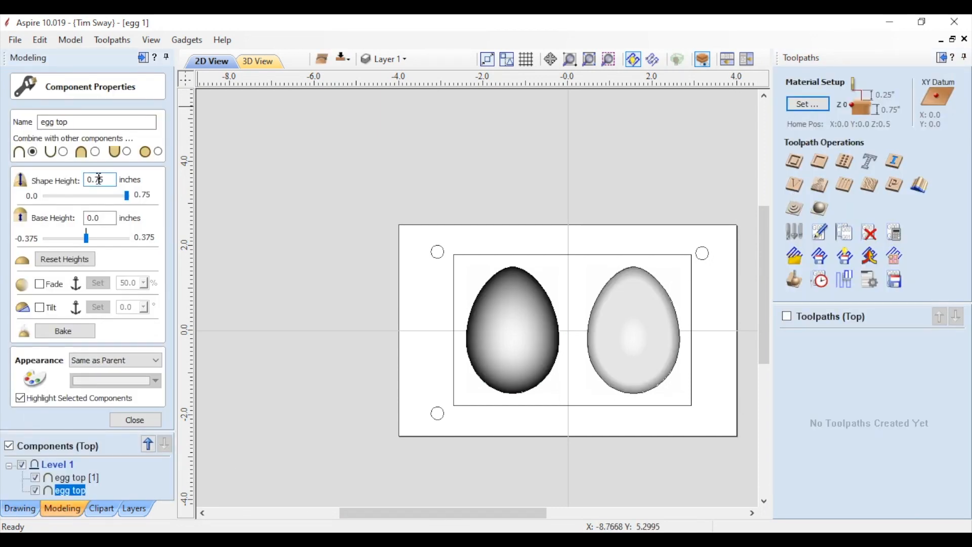
{"action": "key", "text": "Up"}
{"action": "left_click", "coordinate": [134, 420]}
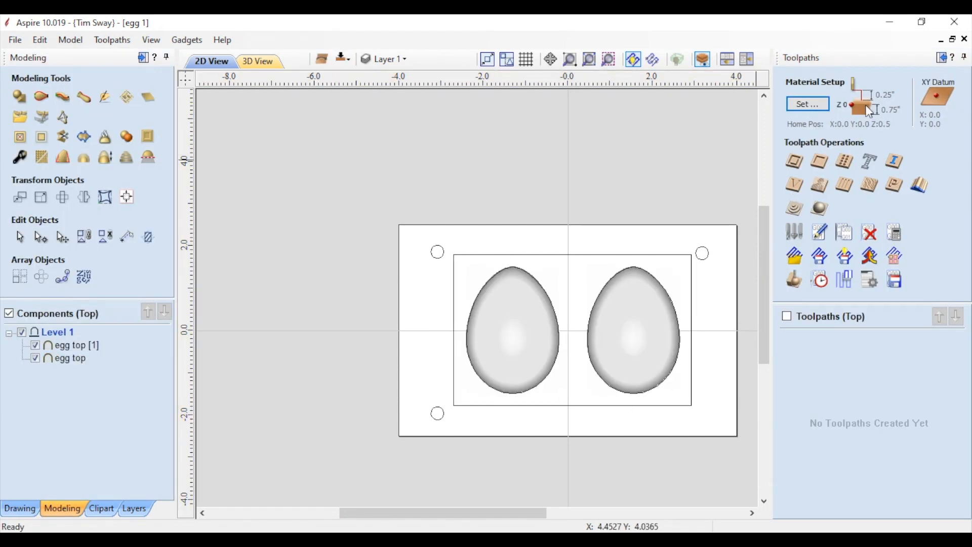
{"action": "double_click", "coordinate": [76, 345]}
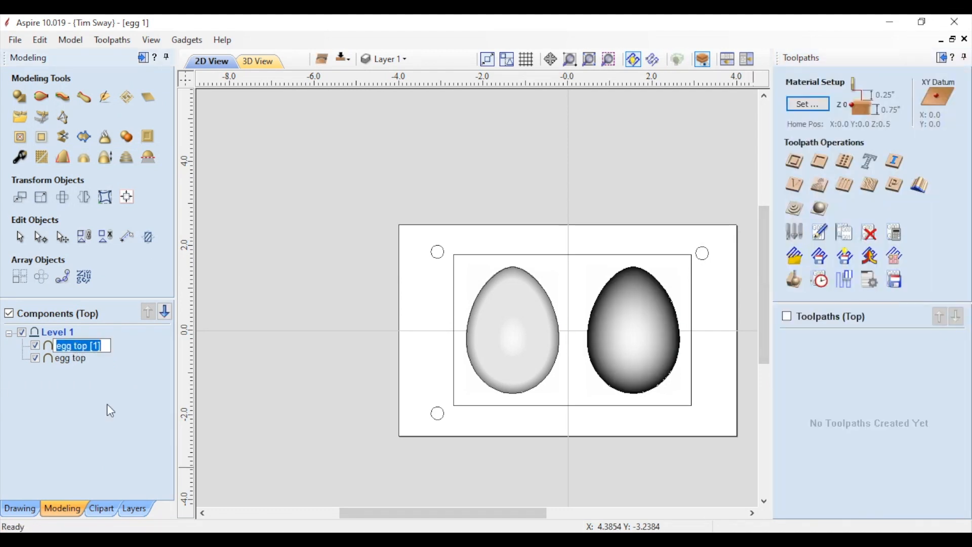
{"action": "double_click", "coordinate": [76, 345]}
{"action": "key", "text": "Down"}
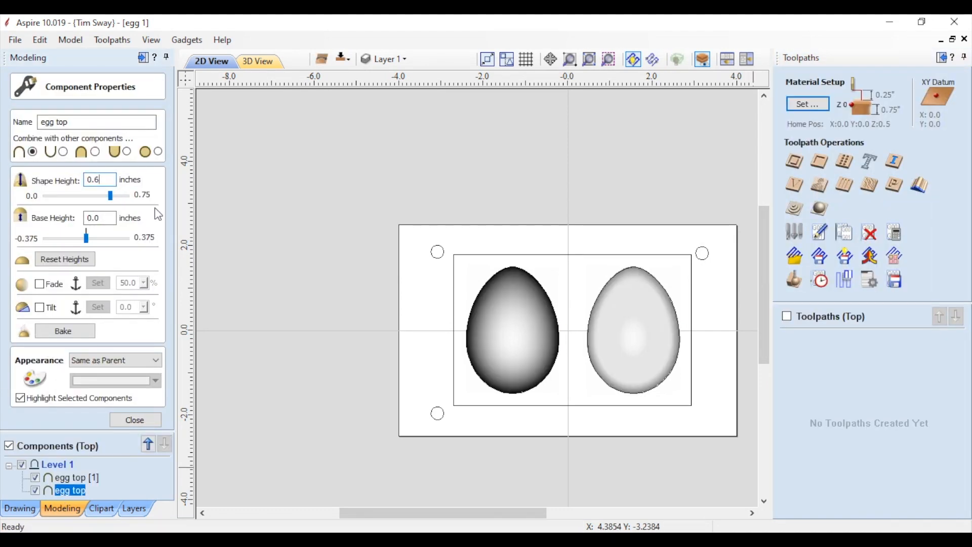
{"action": "left_click", "coordinate": [135, 420]}
{"action": "left_click", "coordinate": [808, 104]}
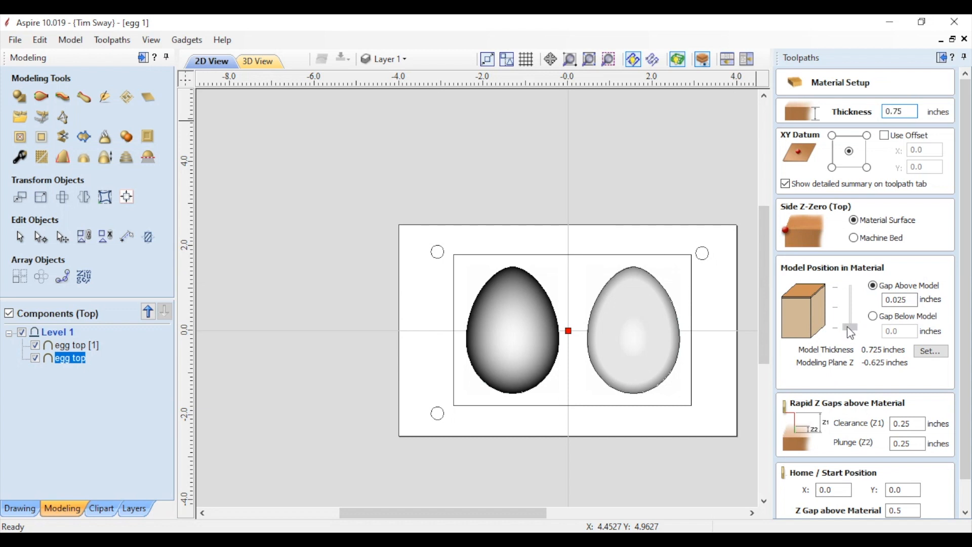
{"action": "left_click", "coordinate": [797, 517]}
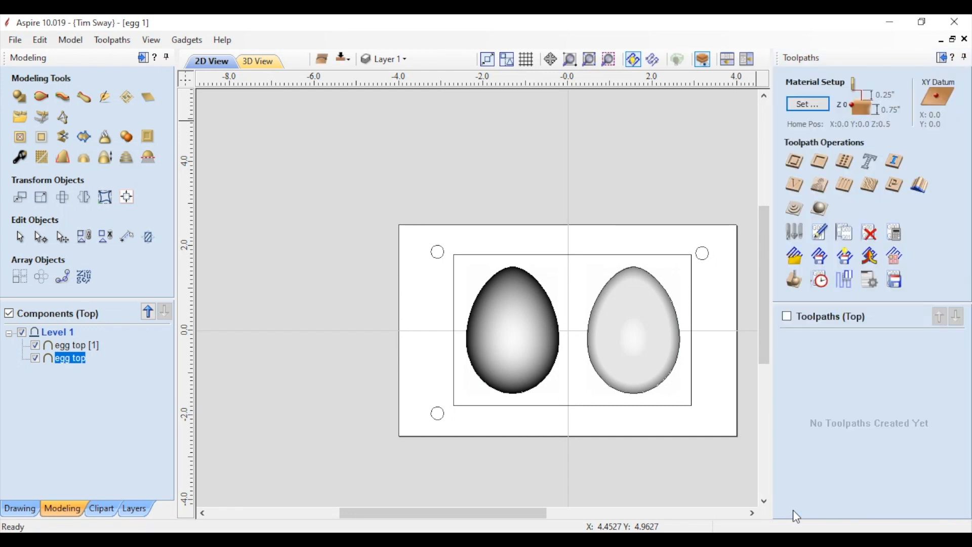
- Calculate a 3D roughing toolpath and a 0.25 inch ball nose raster finish toolpath limited to the boundary rectangle
{"action": "left_click", "coordinate": [795, 208]}
{"action": "scroll", "coordinate": [797, 508], "scroll_direction": "down", "scroll_amount": 3}
{"action": "left_click", "coordinate": [803, 509]}
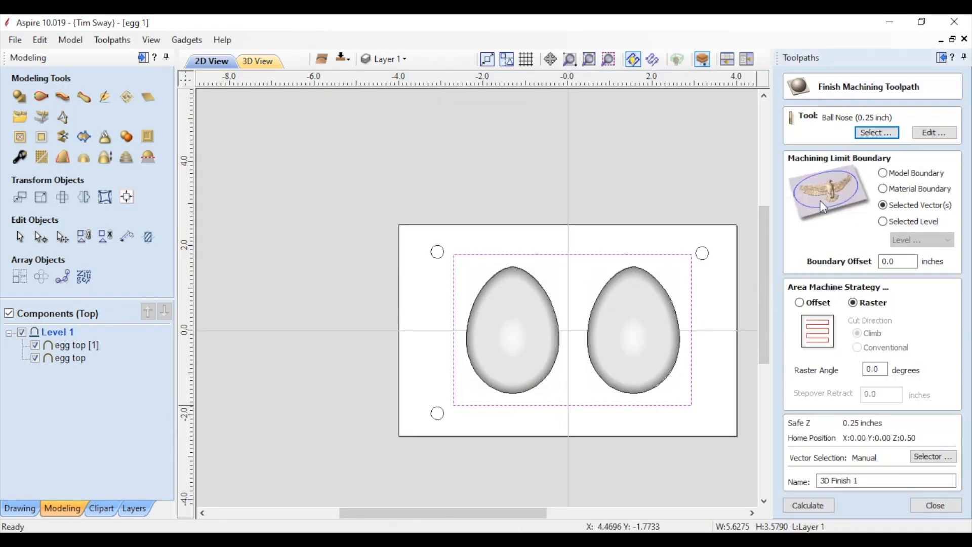
{"action": "left_click", "coordinate": [807, 505]}
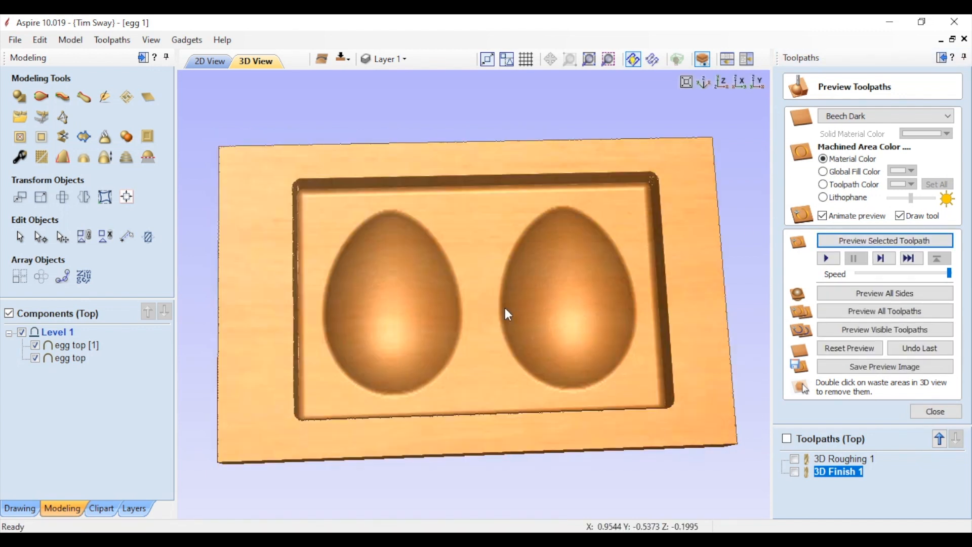
- Move all the Circular_0.25 tab components from the bottom side to the top side
{"action": "left_click", "coordinate": [209, 62]}
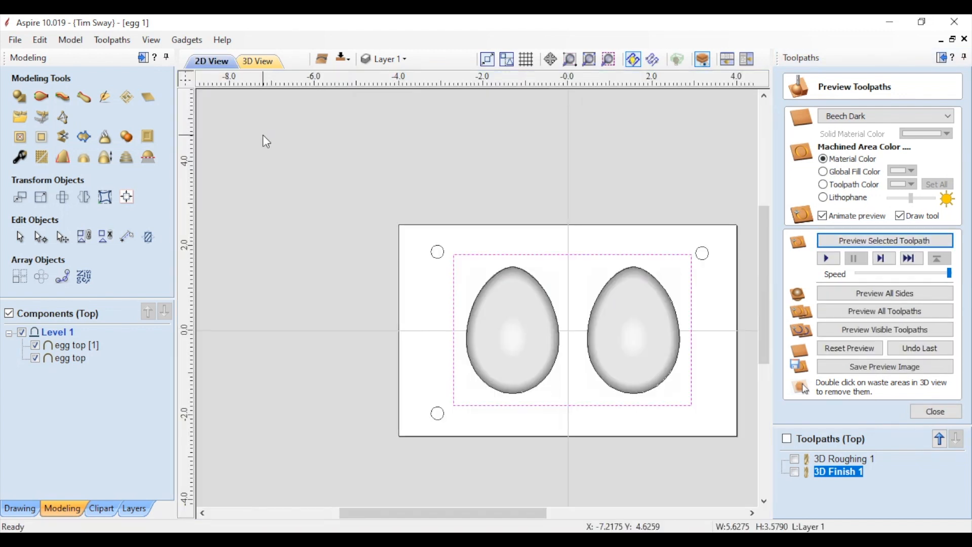
{"action": "left_click", "coordinate": [342, 60]}
{"action": "left_click", "coordinate": [61, 346]}
{"action": "left_click", "coordinate": [61, 423], "text": "shift"}
{"action": "right_click", "coordinate": [62, 423]}
{"action": "left_click", "coordinate": [127, 263]}
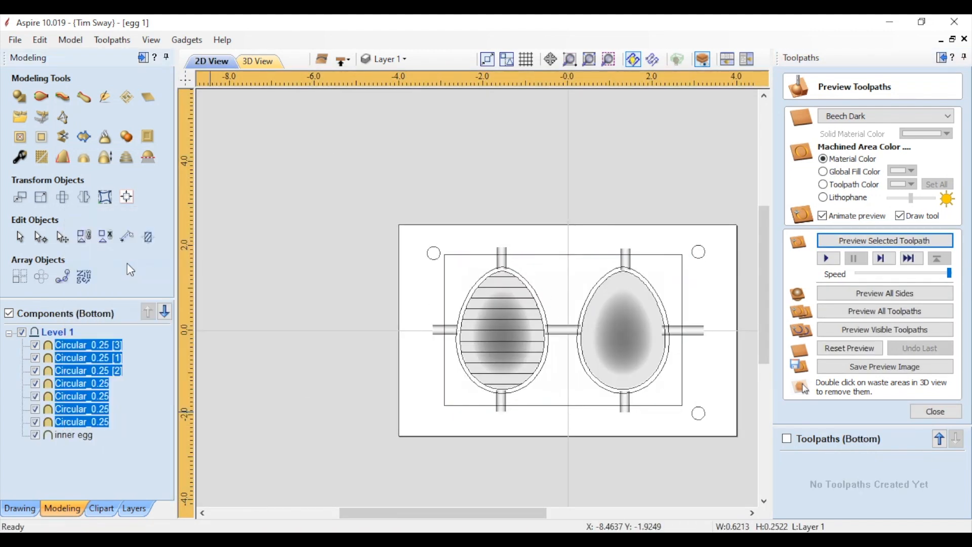
{"action": "left_click", "coordinate": [241, 402]}
- Close the toolpath preview and recalculate the toolpaths with the tabs moved to the top side
{"action": "left_click", "coordinate": [342, 59]}
{"action": "left_click", "coordinate": [933, 412]}
{"action": "left_click", "coordinate": [895, 235]}
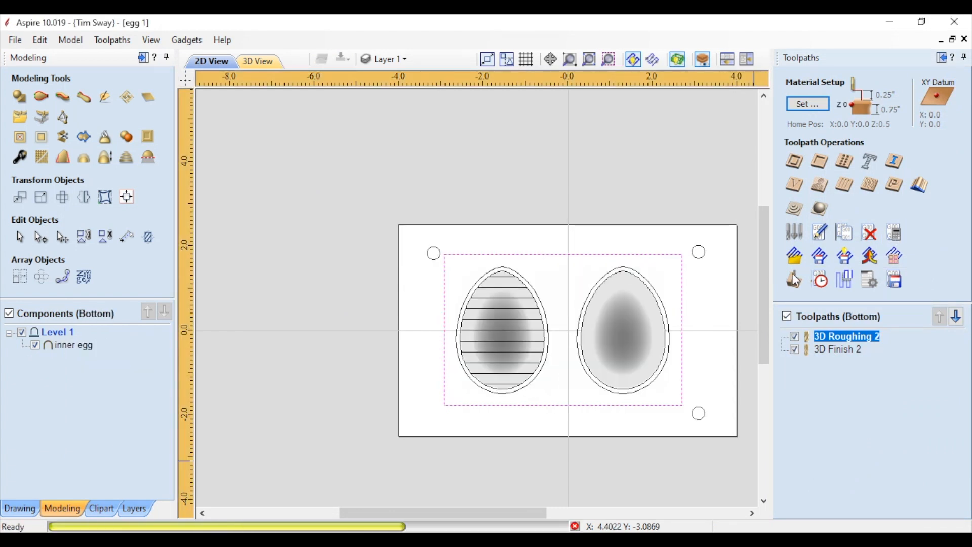
- Reset the preview and simulate the roughing and finish toolpaths on the bottom side and the top side
{"action": "left_click", "coordinate": [849, 349]}
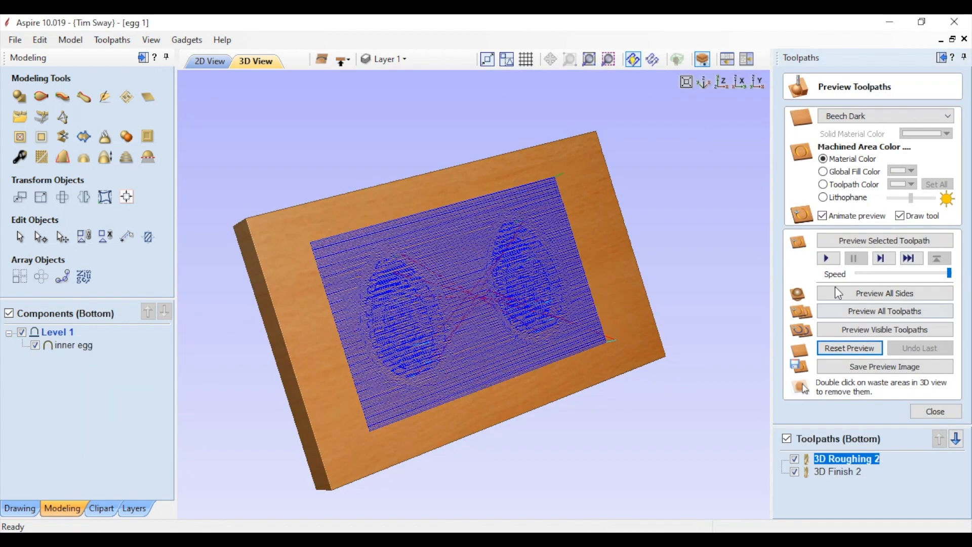
{"action": "left_click", "coordinate": [864, 243]}
{"action": "left_click", "coordinate": [839, 471]}
{"action": "left_click", "coordinate": [864, 247]}
{"action": "left_click", "coordinate": [343, 60]}
{"action": "left_click", "coordinate": [846, 459]}
{"action": "left_click", "coordinate": [872, 243]}
{"action": "left_click", "coordinate": [838, 472]}
{"action": "left_click", "coordinate": [875, 241]}
{"action": "left_click_drag", "start_coordinate": [471, 284], "coordinate": [547, 280]}
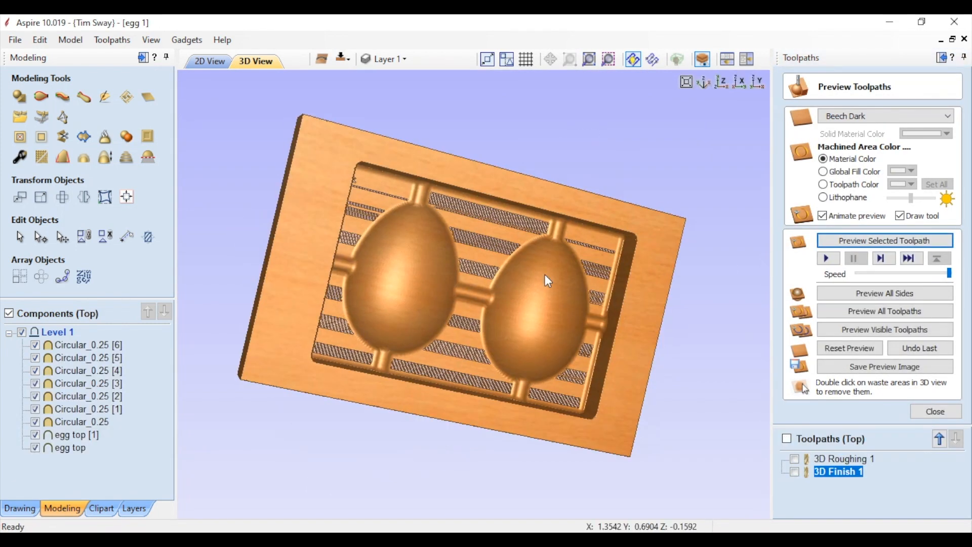
- Close the preview and update the material setup for the two-sided job
{"action": "left_click", "coordinate": [935, 411]}
{"action": "left_click", "coordinate": [810, 101]}
{"action": "scroll", "coordinate": [844, 373], "scroll_direction": "down", "scroll_amount": 1}
{"action": "left_click", "coordinate": [840, 501]}
{"action": "left_click", "coordinate": [453, 325]}
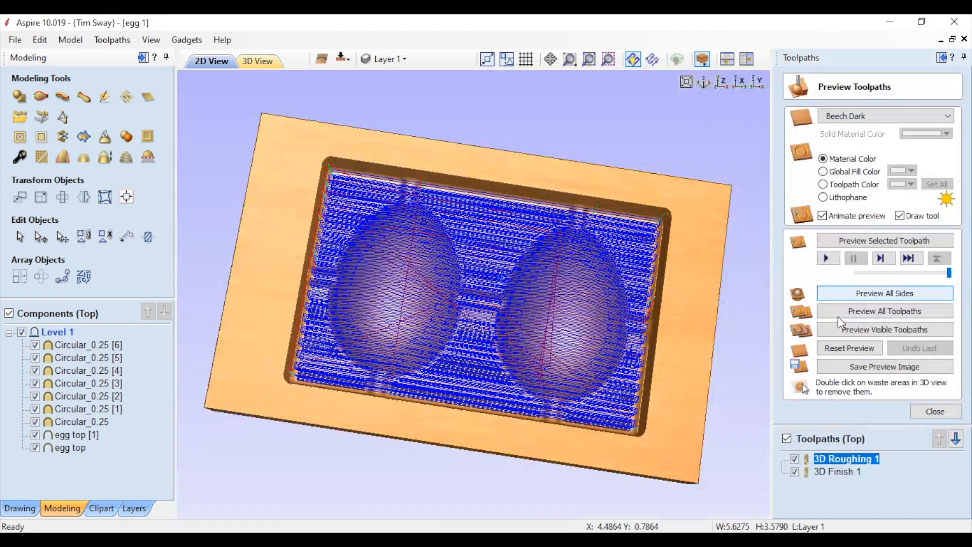
- Preview the toolpaths on all sides, flip the job over and save the project
{"action": "left_click", "coordinate": [876, 293]}
{"action": "left_click", "coordinate": [342, 59]}
{"action": "key", "text": "ctrl+s"}
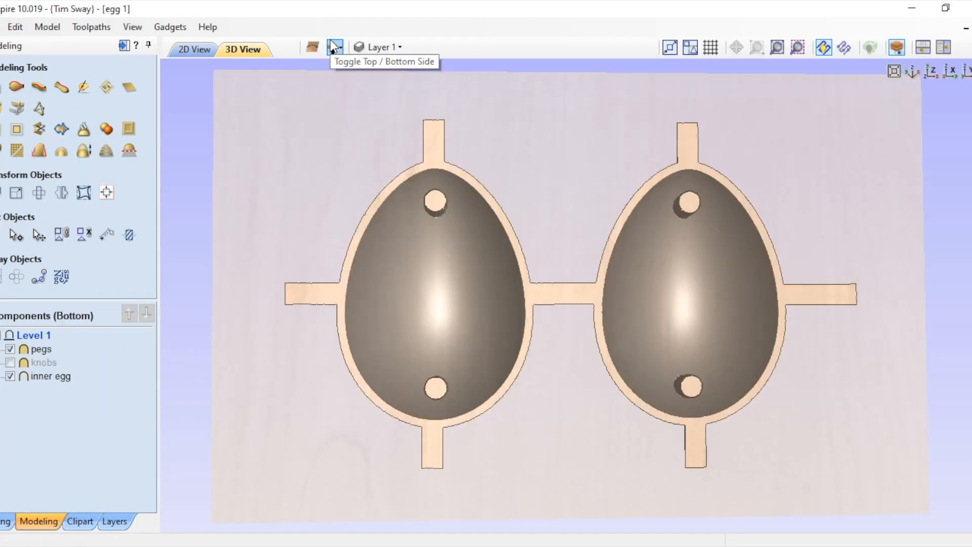
- Inspect the component properties of the inner egg and the pegs on the bottom side
{"action": "left_click_drag", "start_coordinate": [384, 283], "coordinate": [262, 378]}
{"action": "double_click", "coordinate": [51, 378]}
{"action": "left_click", "coordinate": [115, 427]}
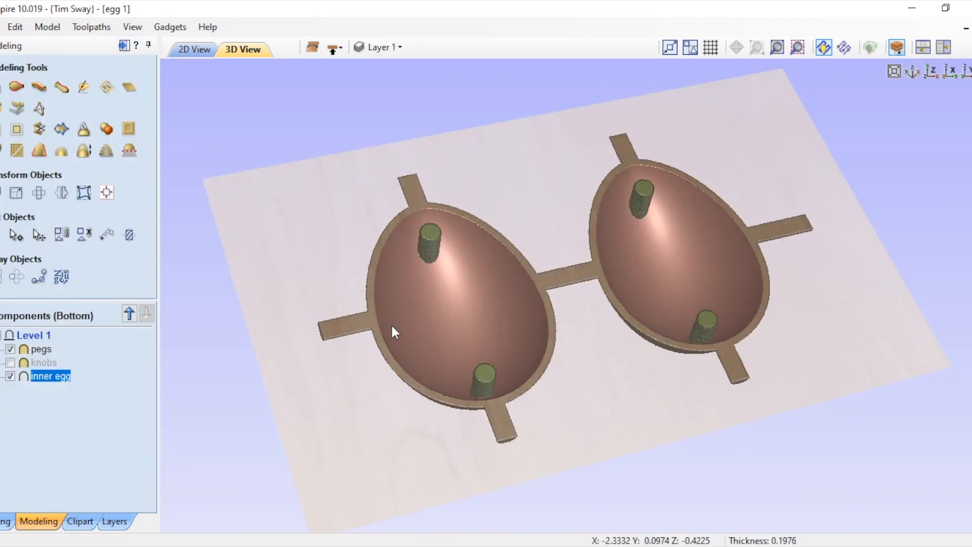
{"action": "double_click", "coordinate": [41, 348]}
{"action": "left_click", "coordinate": [114, 428]}
{"action": "left_click_drag", "start_coordinate": [400, 334], "coordinate": [329, 395]}
- Select the boundary rectangle in the 2D view and recalculate the bottom side's toolpaths
{"action": "left_click", "coordinate": [195, 49]}
{"action": "left_click", "coordinate": [228, 265]}
{"action": "left_click", "coordinate": [969, 61]}
{"action": "left_click", "coordinate": [918, 236]}
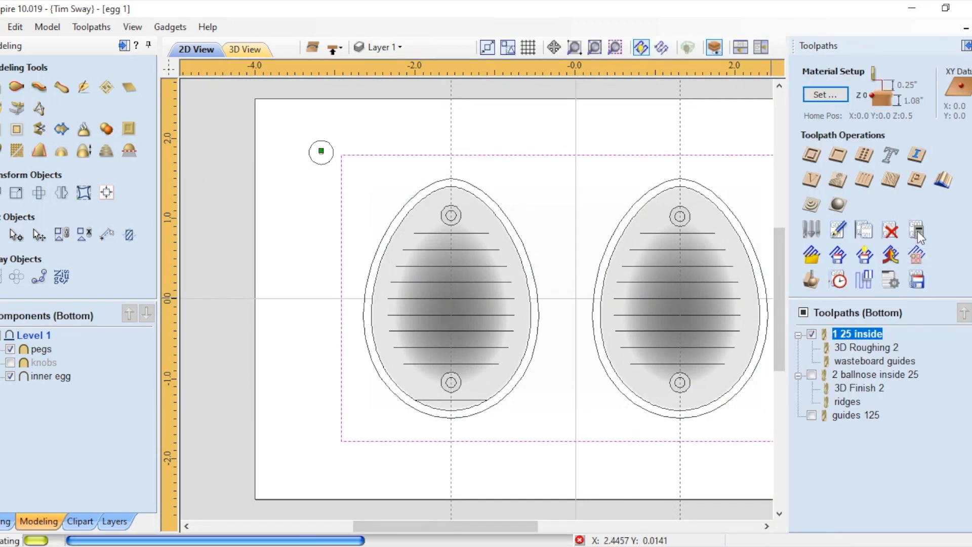
- Review the settings of the merged 1 25 inside toolpath and the guides 125 toolpath
{"action": "left_click", "coordinate": [333, 49]}
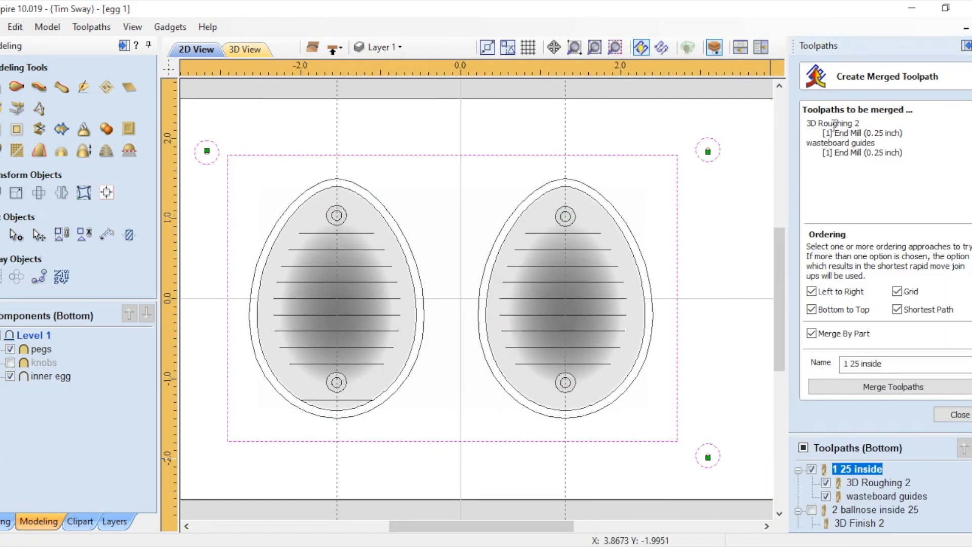
{"action": "double_click", "coordinate": [847, 408]}
{"action": "left_click", "coordinate": [336, 486]}
{"action": "double_click", "coordinate": [850, 421]}
{"action": "scroll", "coordinate": [861, 425], "scroll_direction": "down", "scroll_amount": 10}
{"action": "left_click", "coordinate": [916, 511]}
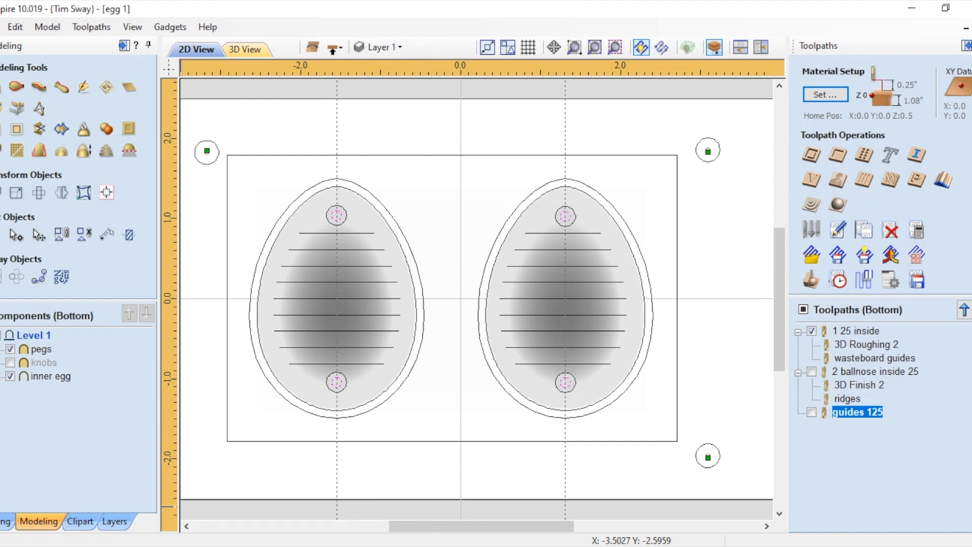
- Resize the inner guide circles of the pegs about their centres, keeping width and height linked
{"action": "left_click", "coordinate": [6, 521]}
{"action": "scroll", "coordinate": [354, 215], "scroll_direction": "up", "scroll_amount": 3}
{"action": "left_click", "coordinate": [309, 213]}
{"action": "left_click", "coordinate": [16, 270]}
{"action": "left_click", "coordinate": [55, 237]}
{"action": "key", "text": "BackSpace"}
{"action": "left_click", "coordinate": [14, 365]}
{"action": "left_click", "coordinate": [757, 214]}
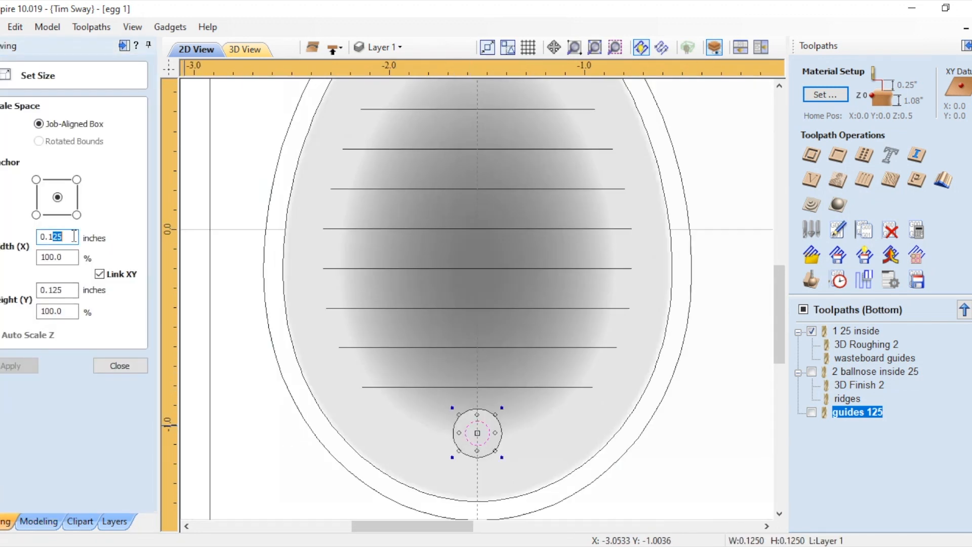
- Resize the remaining peg circles, making the outer circles 0.35 inches across
{"action": "left_click", "coordinate": [55, 237]}
{"action": "key", "text": "BackSpace"}
{"action": "key", "text": "Return"}
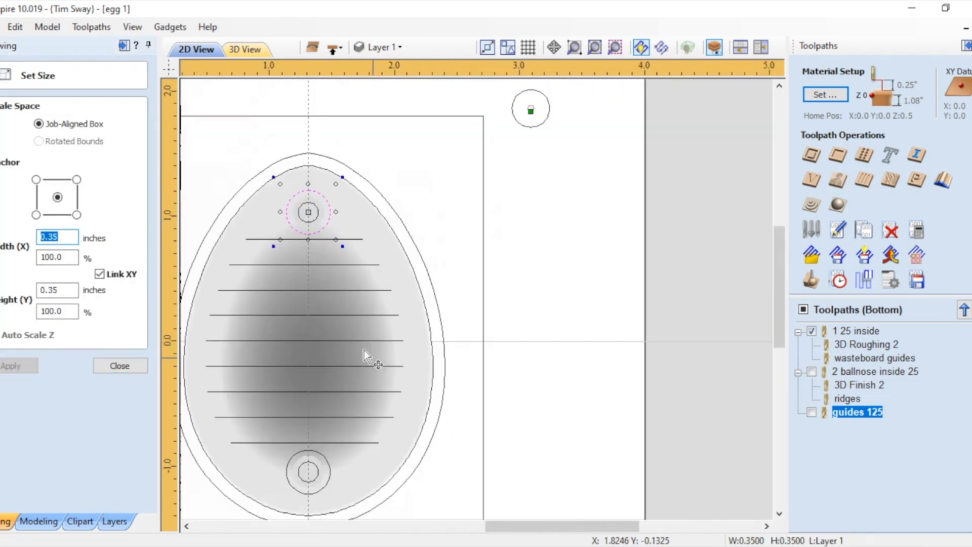
{"action": "type", "text": "3"}
{"action": "key", "text": "Return"}
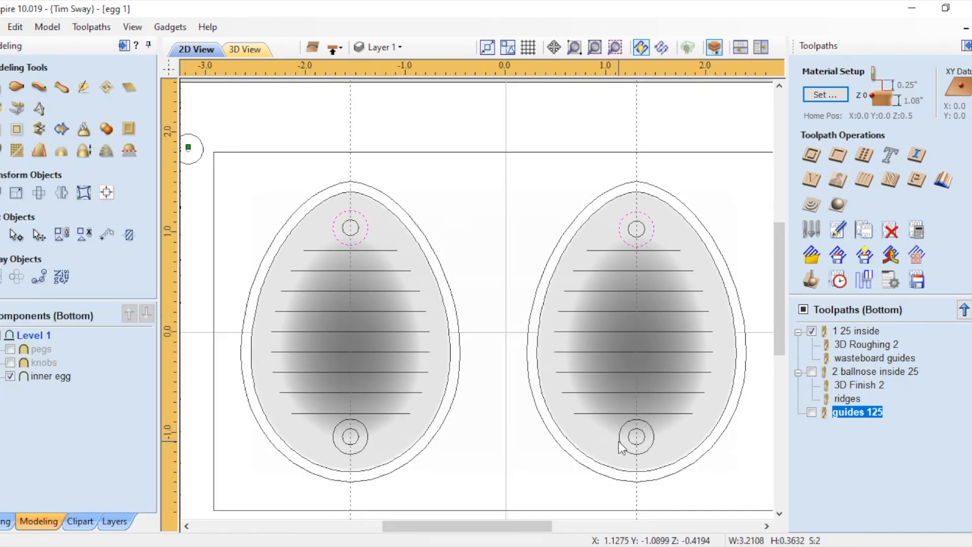
- Create a replacement peg component named pegs2 from the enlarged outer circles, with the old pegs component hidden
{"action": "double_click", "coordinate": [35, 373]}
{"action": "left_click", "coordinate": [91, 398]}
{"action": "left_click", "coordinate": [89, 449]}
- Hide the 1 25 inside toolpath to check the new pegs in 3D, and recalculate all bottom toolpaths
{"action": "left_click", "coordinate": [811, 331]}
{"action": "left_click_drag", "start_coordinate": [377, 309], "coordinate": [388, 357]}
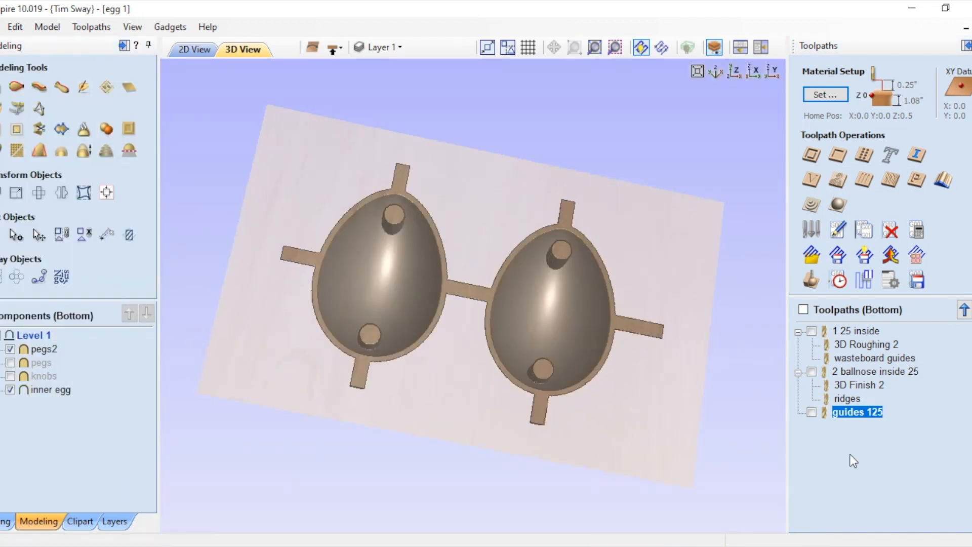
{"action": "left_click", "coordinate": [916, 230]}
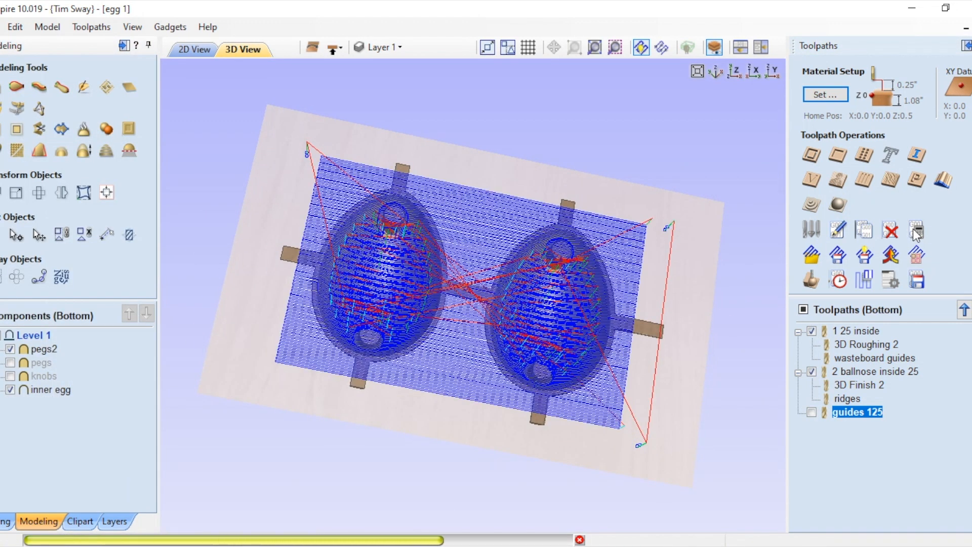